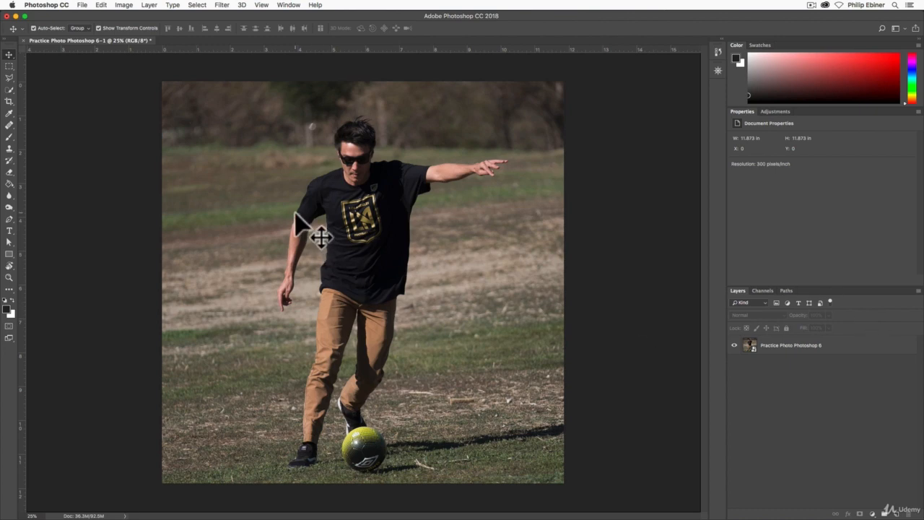
Step: Switch to Finder and open Practice Photo Photoshop 8.JPG from the Photoshop folder as a new document in Photoshop
key(super+Tab)
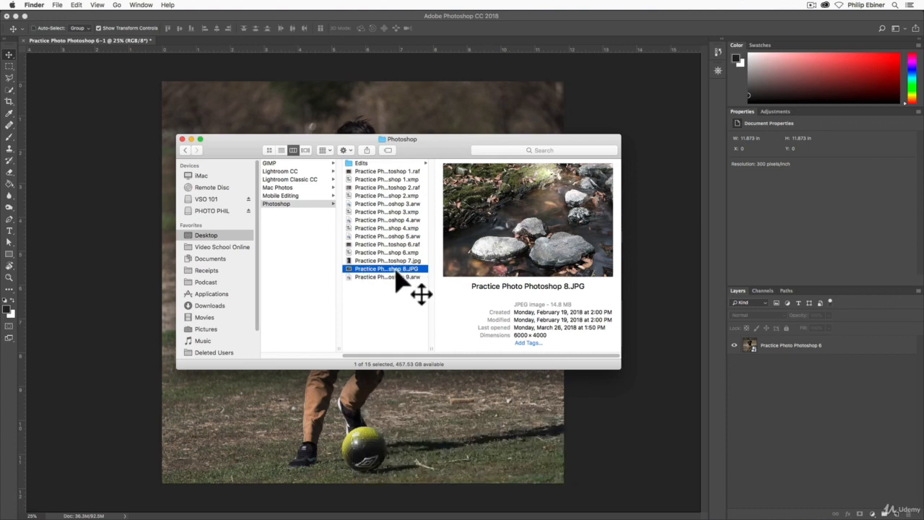
drag(400, 272, 396, 505)
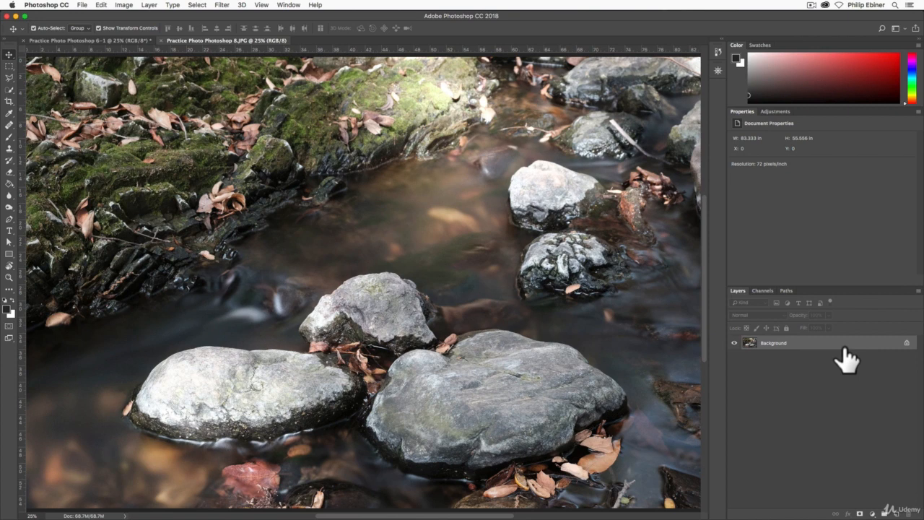
Step: Try converting the Background layer to a Smart Object, look over the available filters, and undo the conversion
right_click(795, 343)
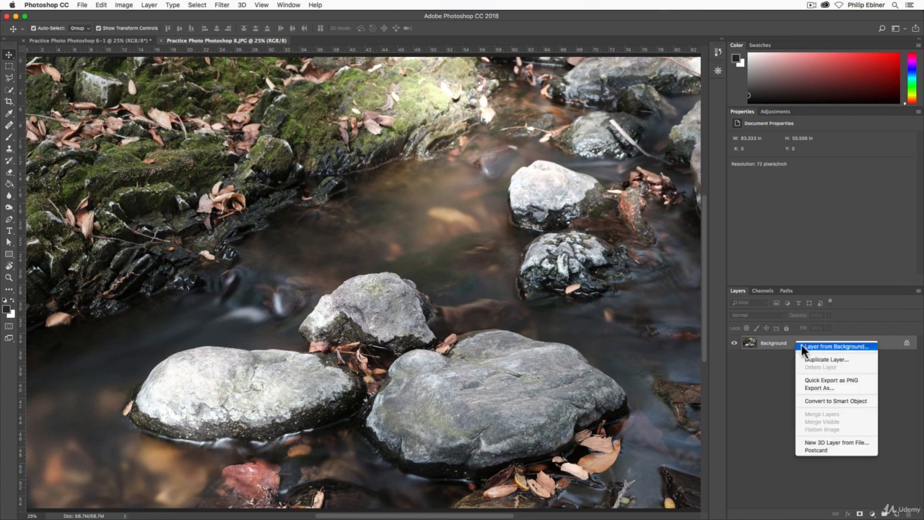
click(821, 403)
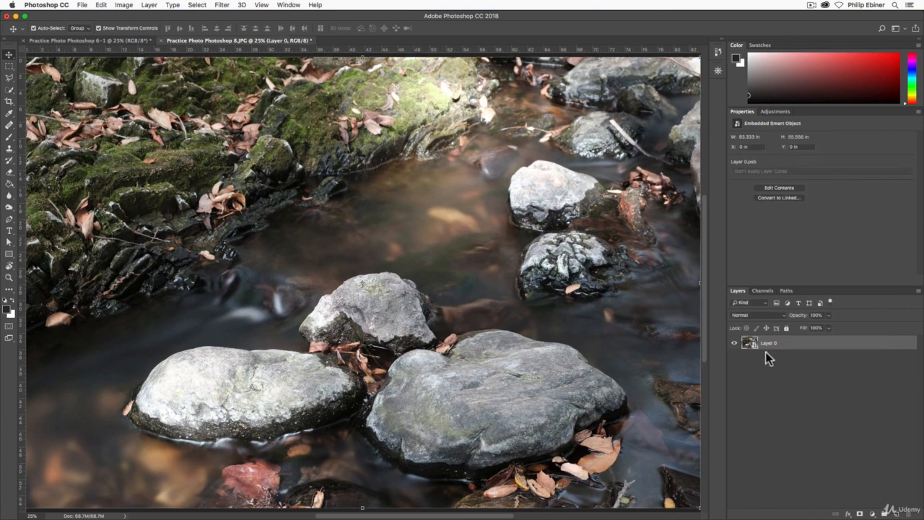
click(223, 5)
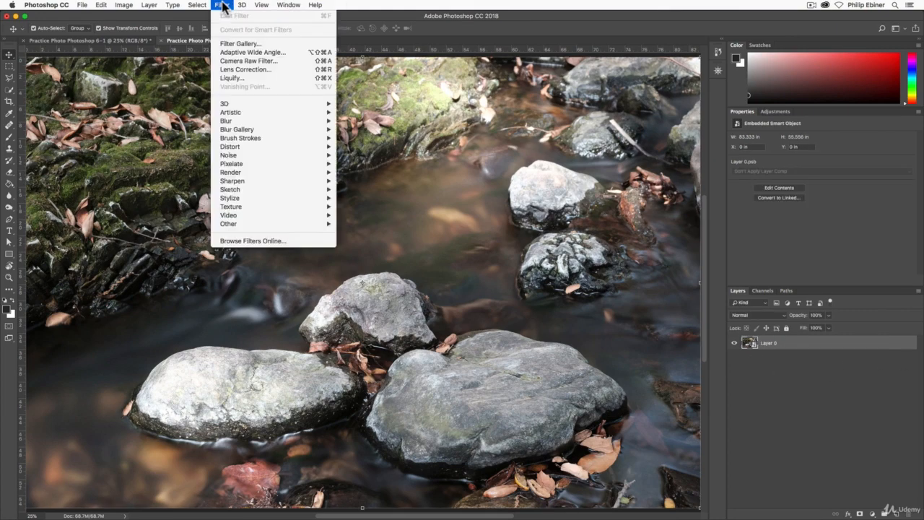
click(797, 397)
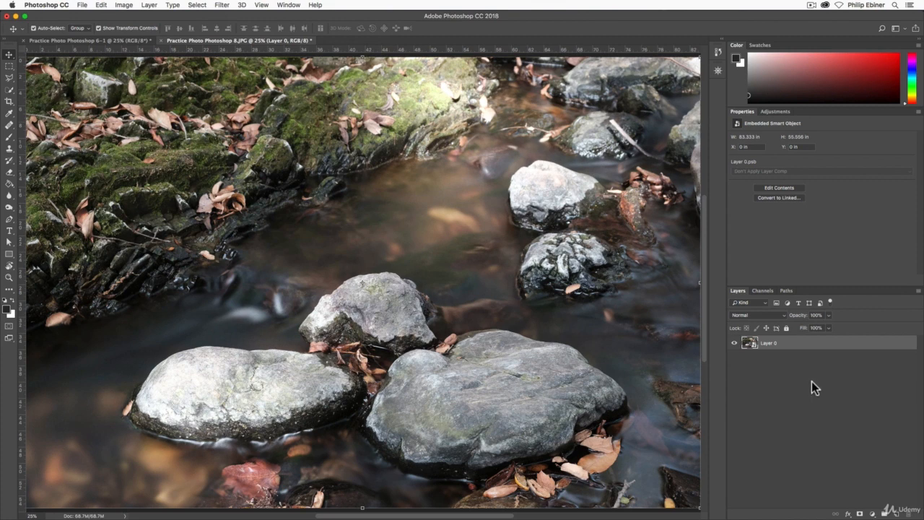
key(super+z)
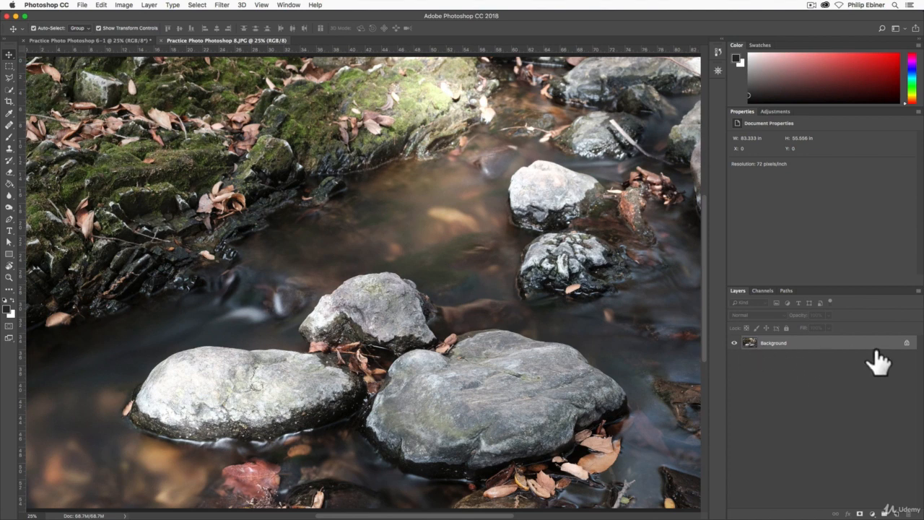
Step: Apply a Brightness/Contrast adjustment directly to the Background layer with brightness 89 and contrast 100
click(123, 5)
mouse_move(151, 30)
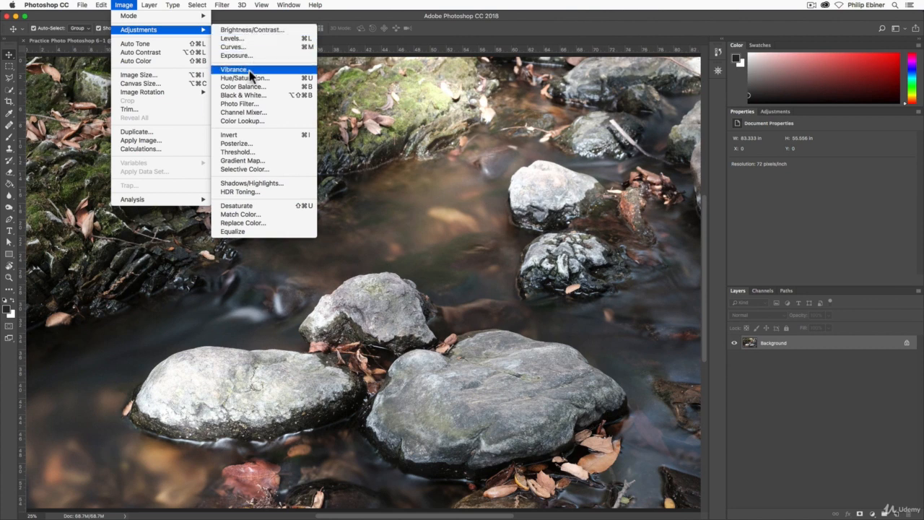
click(256, 34)
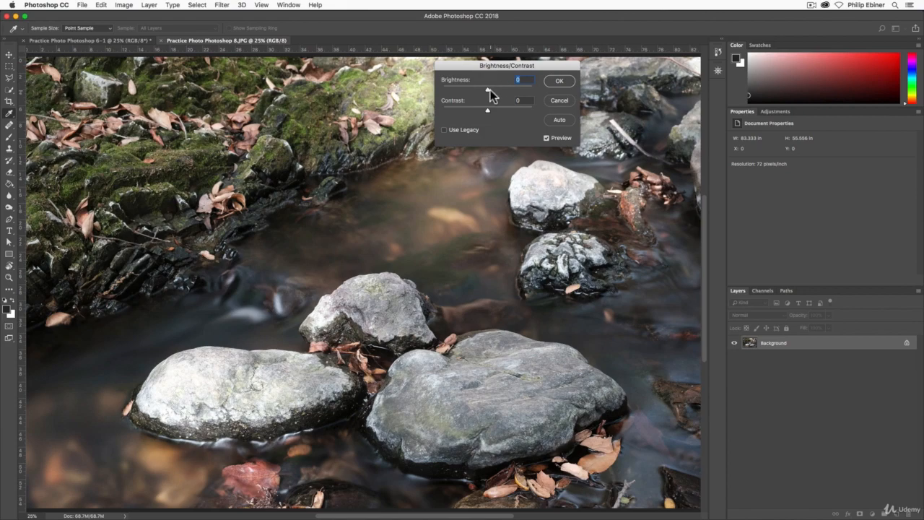
drag(488, 89, 548, 114)
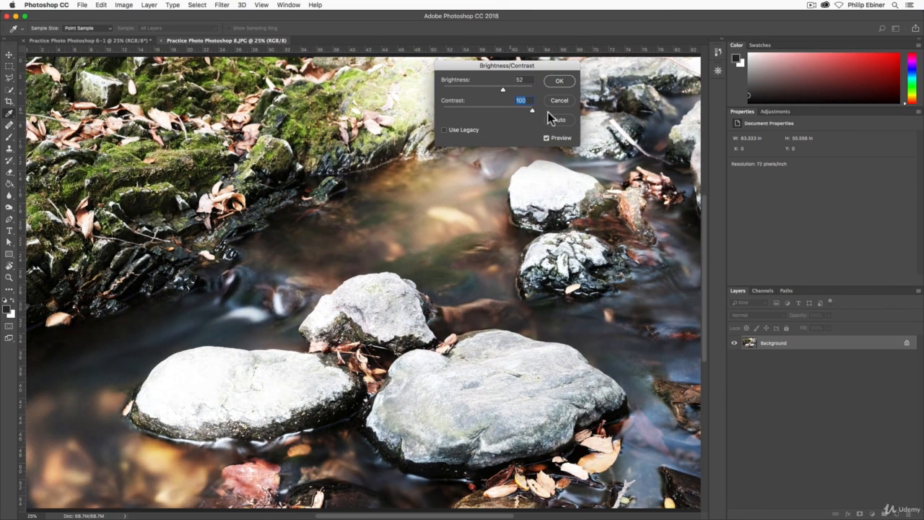
mouse_move(507, 89)
mouse_down()
mouse_move(542, 89)
mouse_move(514, 90)
mouse_up()
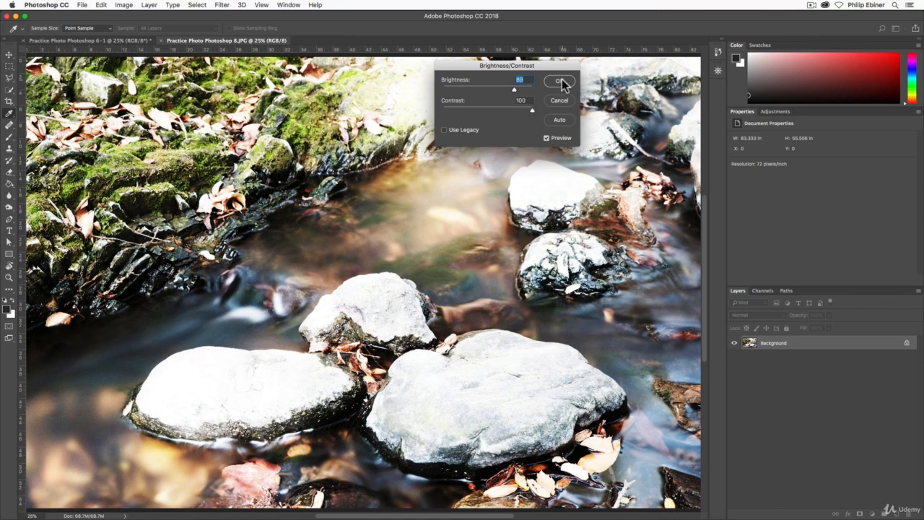
click(561, 81)
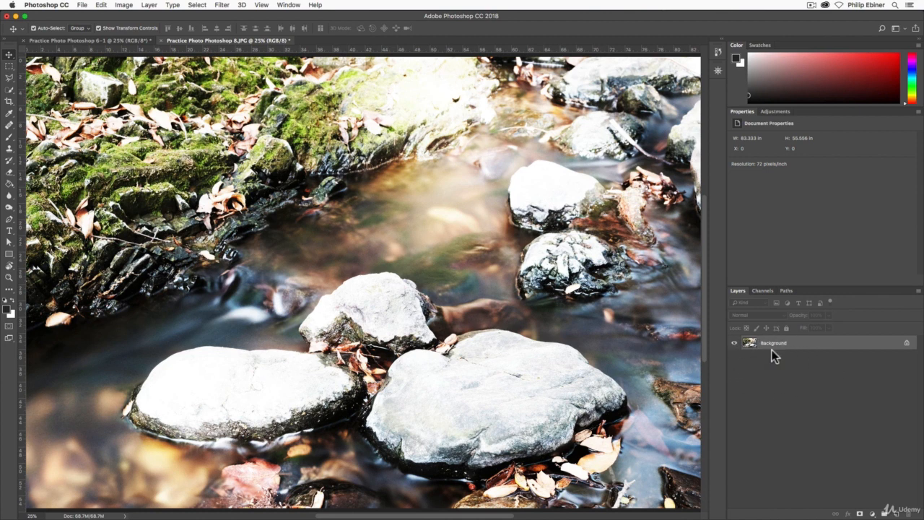
Step: Set up a Photo Filter adjustment on the Background layer using Warming Filter (81) at 52% density
click(148, 5)
mouse_move(135, 17)
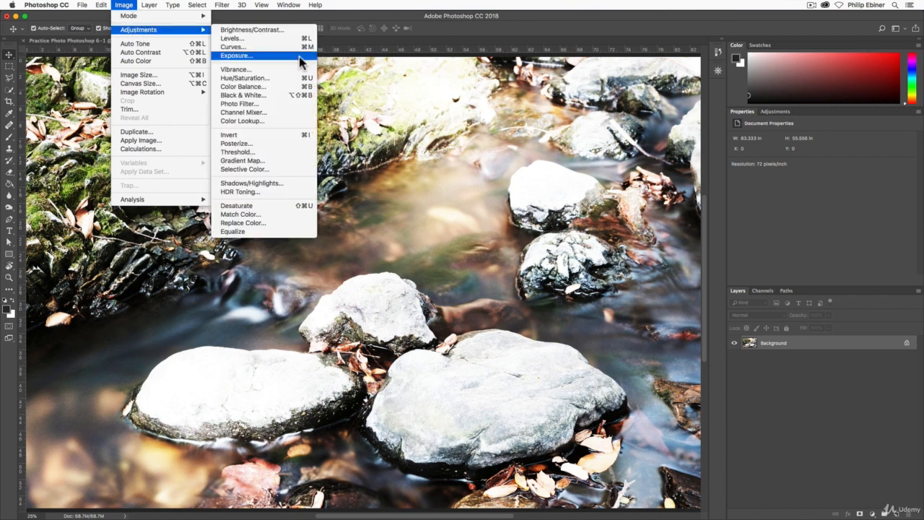
click(249, 104)
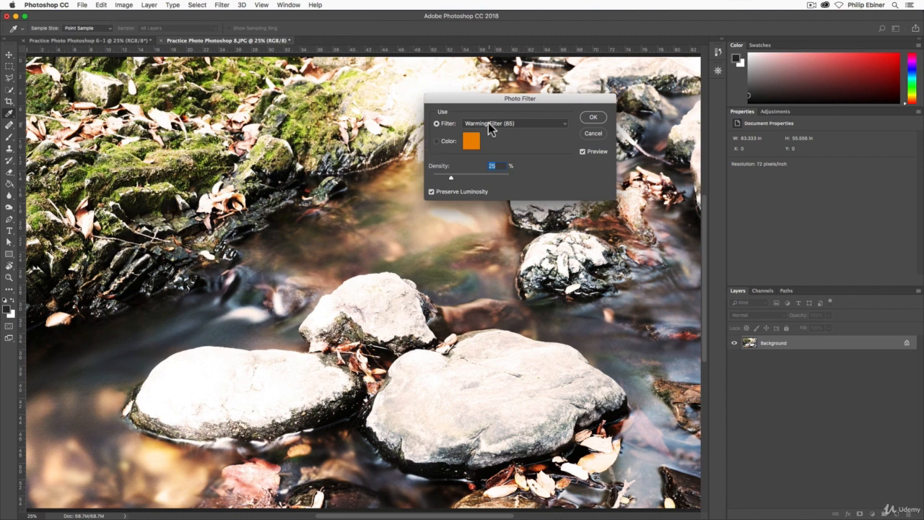
click(489, 127)
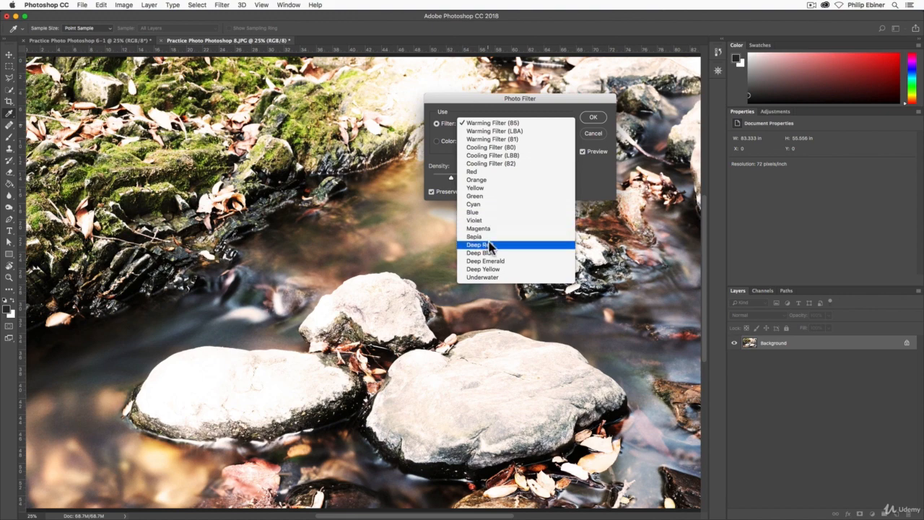
click(499, 139)
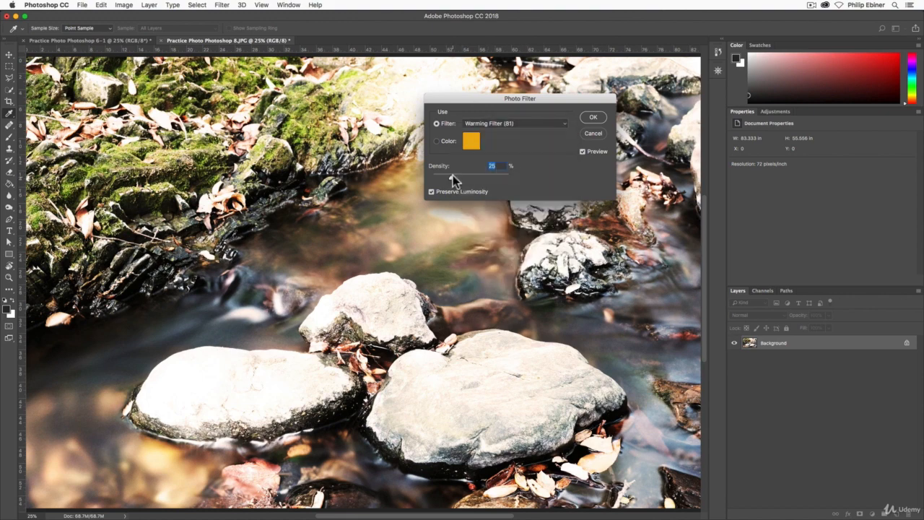
drag(452, 178, 476, 179)
Step: Try the custom blue #1383eb as the photo filter color, and apply the adjustment with the preset Warming Filter (81) instead
click(451, 143)
click(470, 141)
click(800, 300)
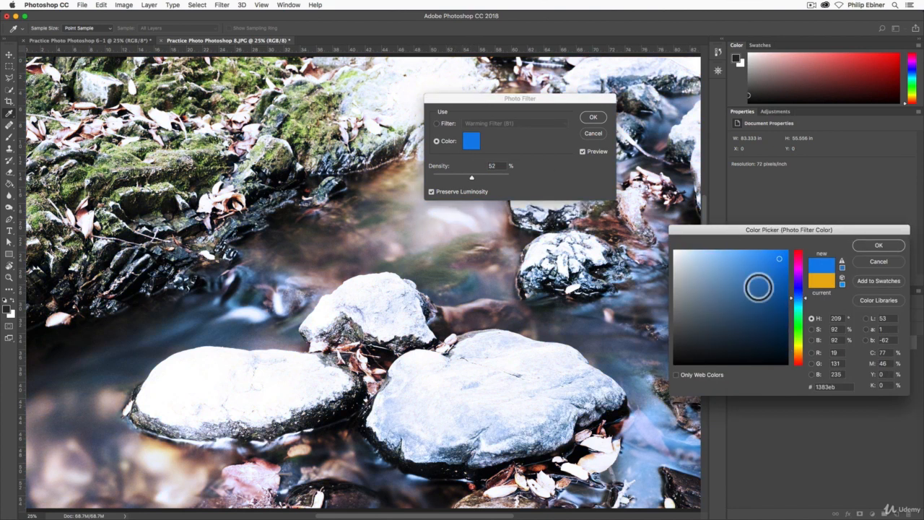
click(879, 246)
click(435, 121)
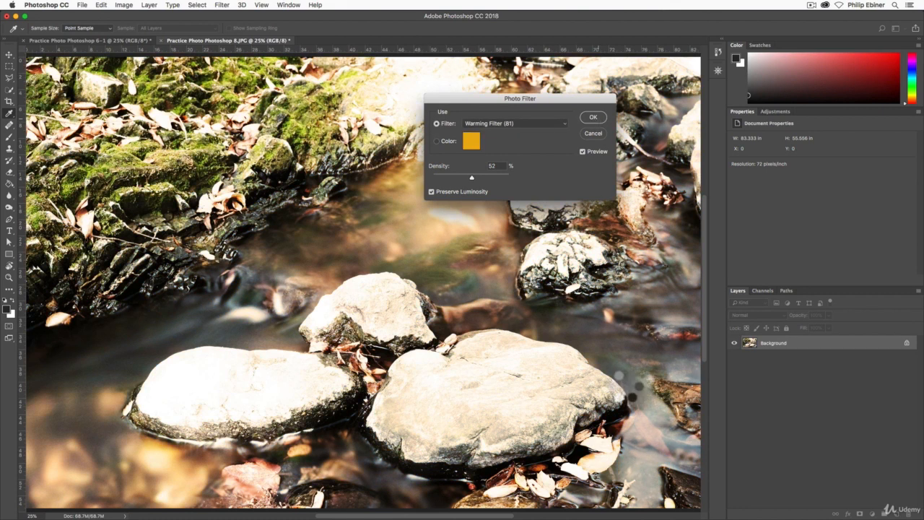
click(594, 118)
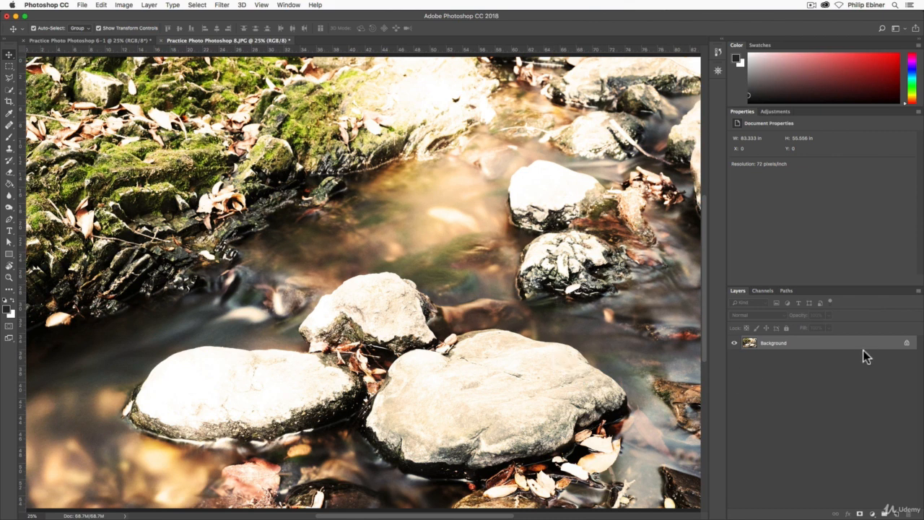
Step: Apply a second Brightness/Contrast adjustment to the Background layer with brightness -89
click(125, 5)
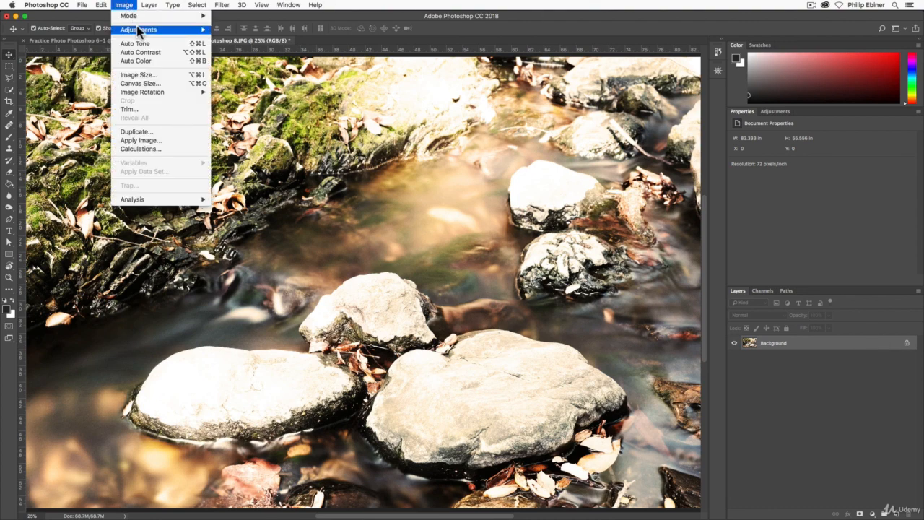
click(230, 29)
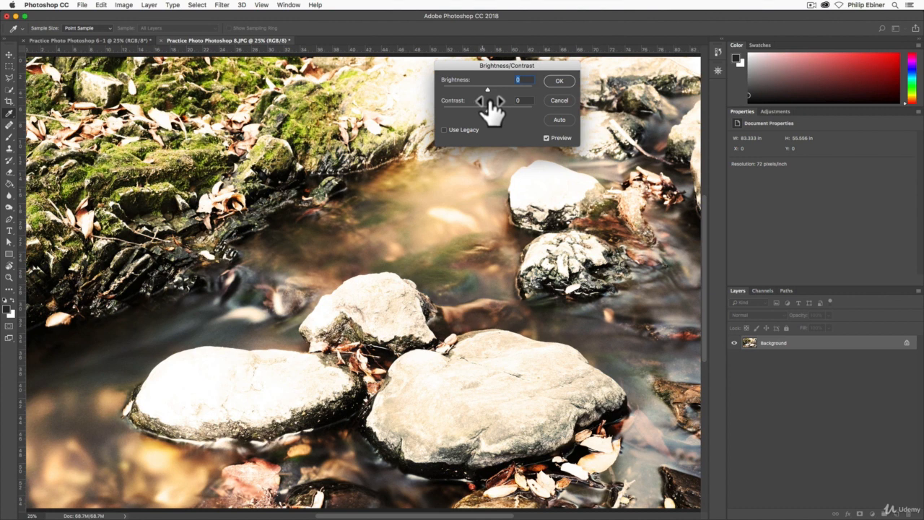
drag(485, 89, 460, 90)
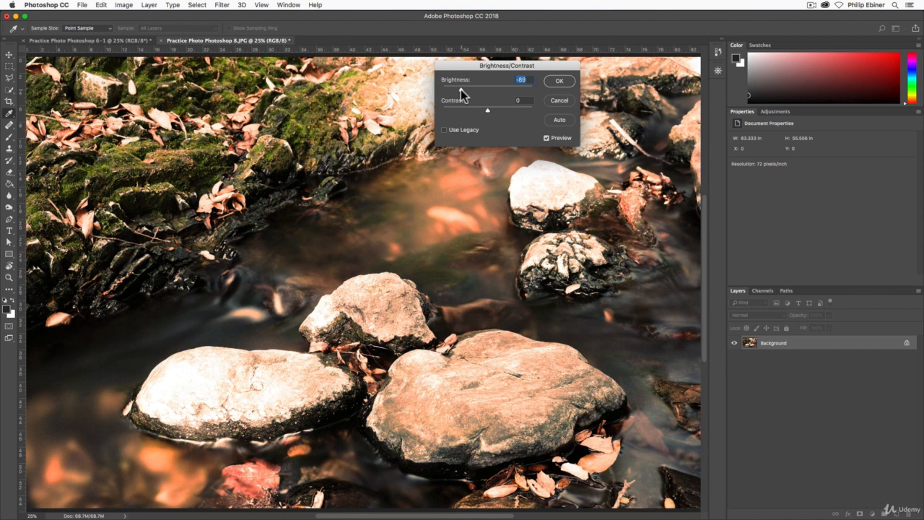
click(560, 84)
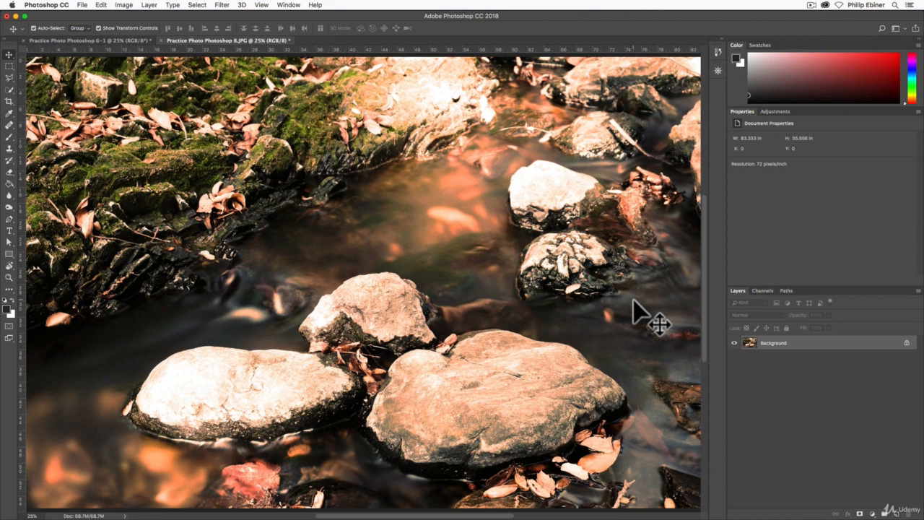
Step: Show the document's edit history, enlarge it to reveal all recorded states, and check where History is listed among the windows
click(718, 52)
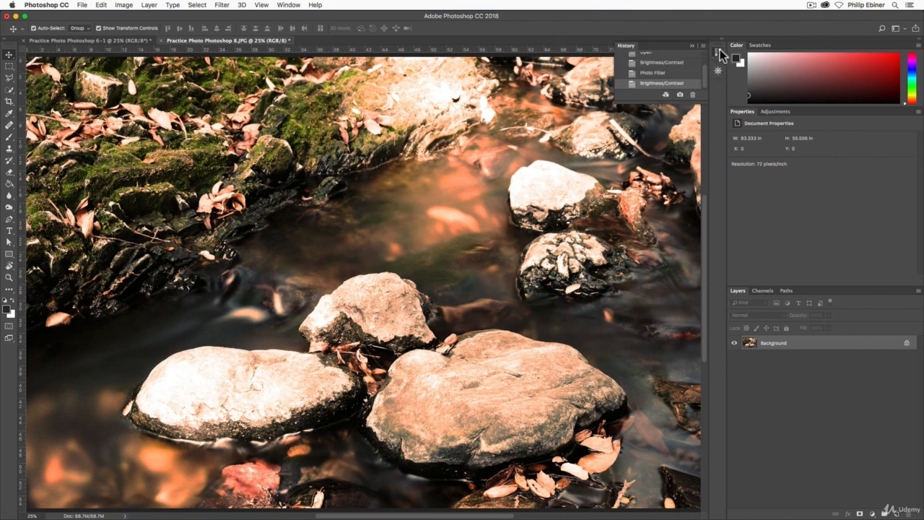
drag(696, 105, 694, 205)
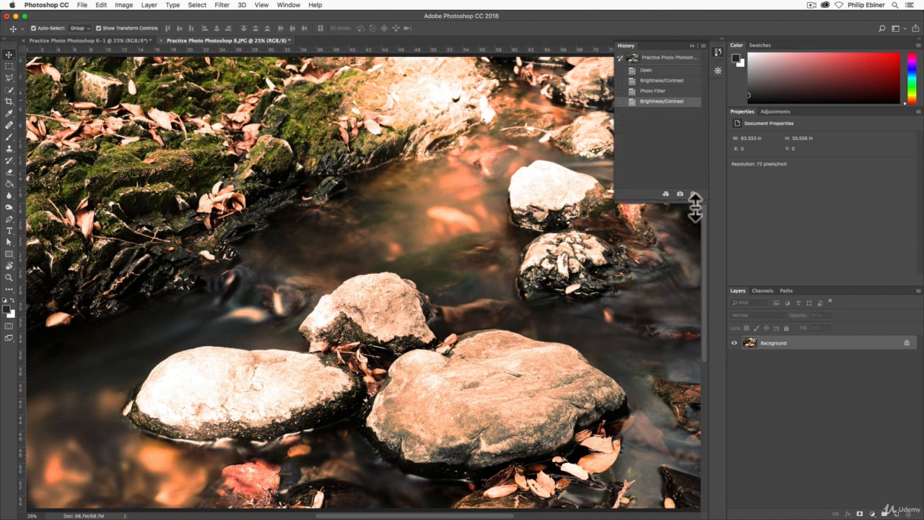
click(286, 5)
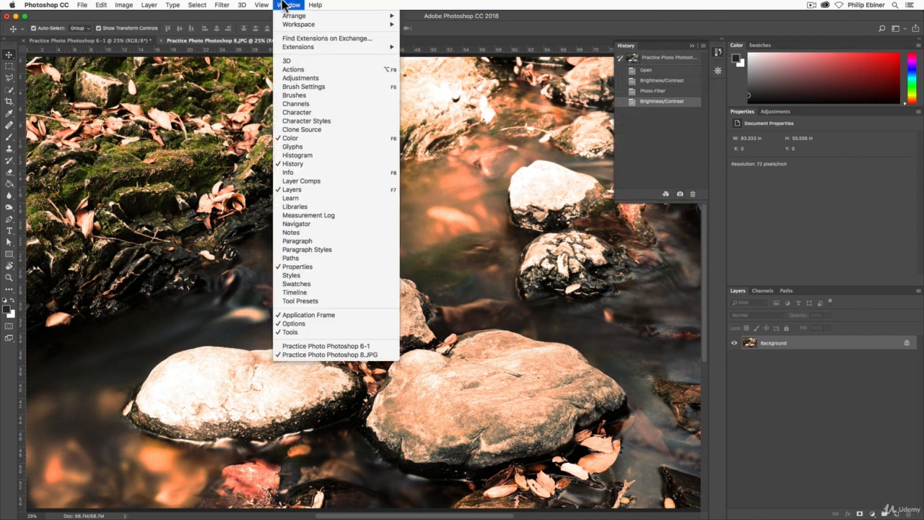
click(650, 125)
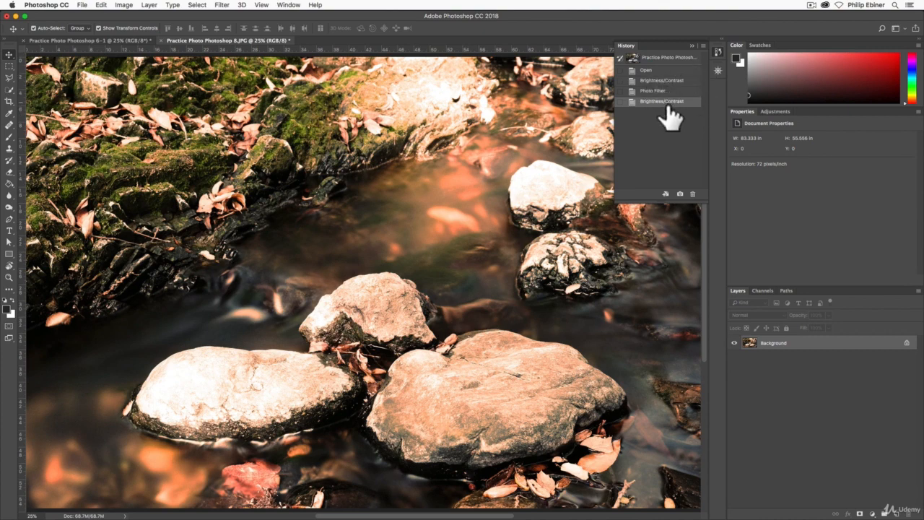
Step: Go back to the first Brightness/Contrast history state, delete it together with the states after it, and hide the history
click(669, 81)
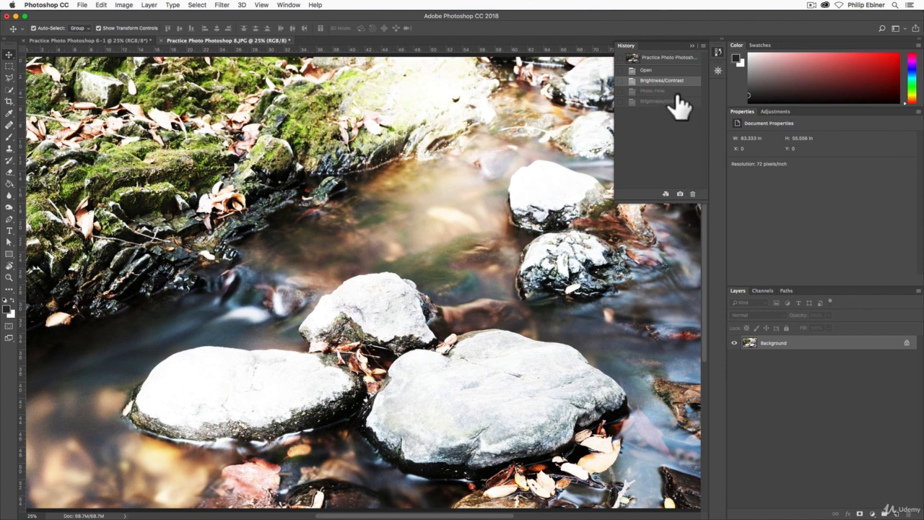
drag(670, 94, 692, 193)
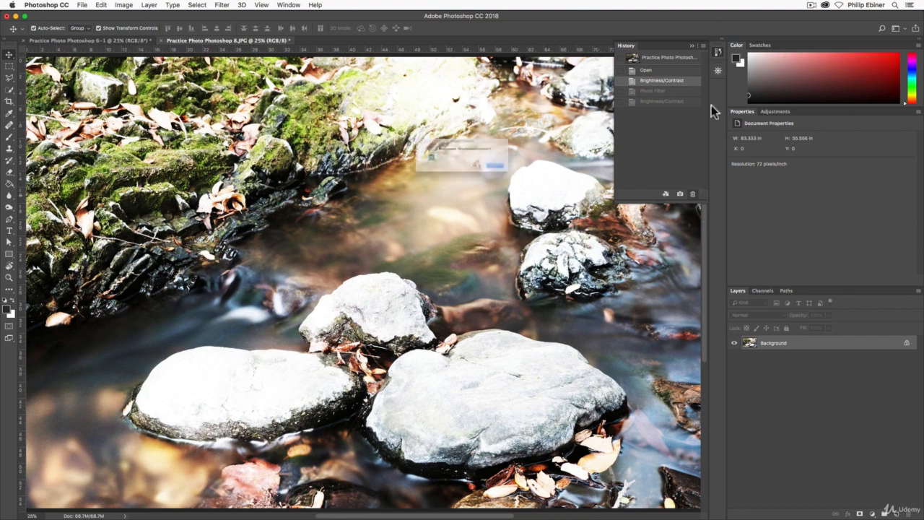
click(529, 176)
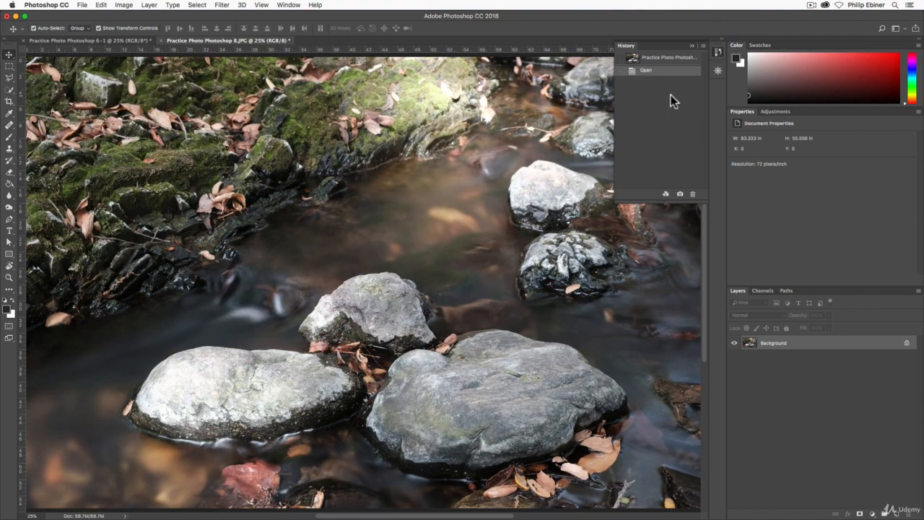
click(719, 55)
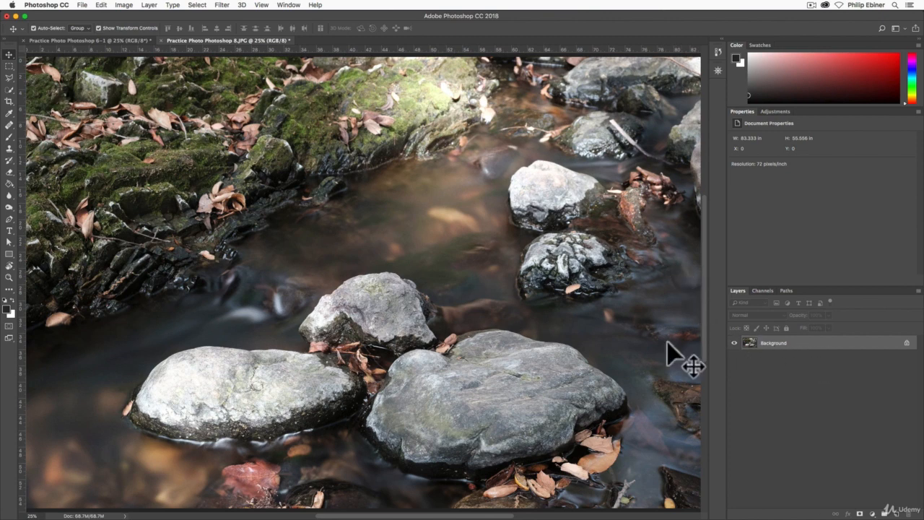
Step: Compare with the Practice Photo Photoshop 6-1 document, and convert the stream photo's Background layer to a Smart Object
click(132, 41)
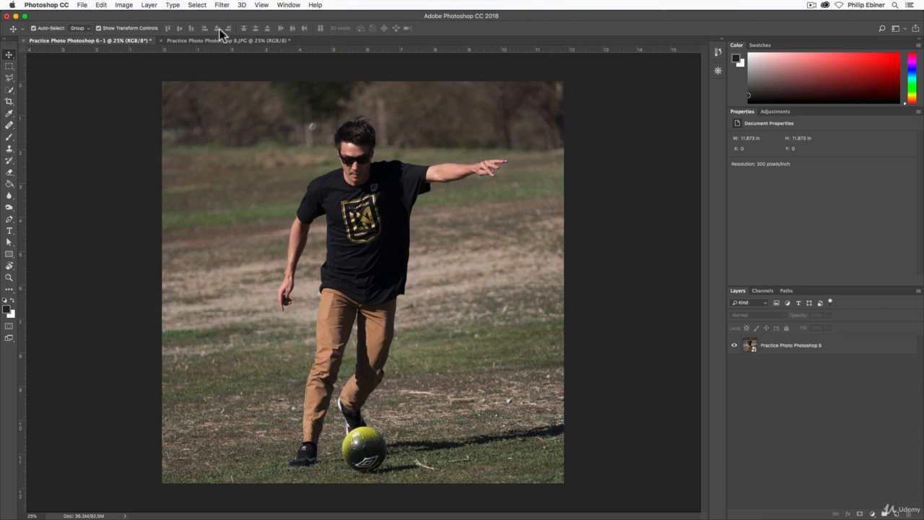
click(250, 40)
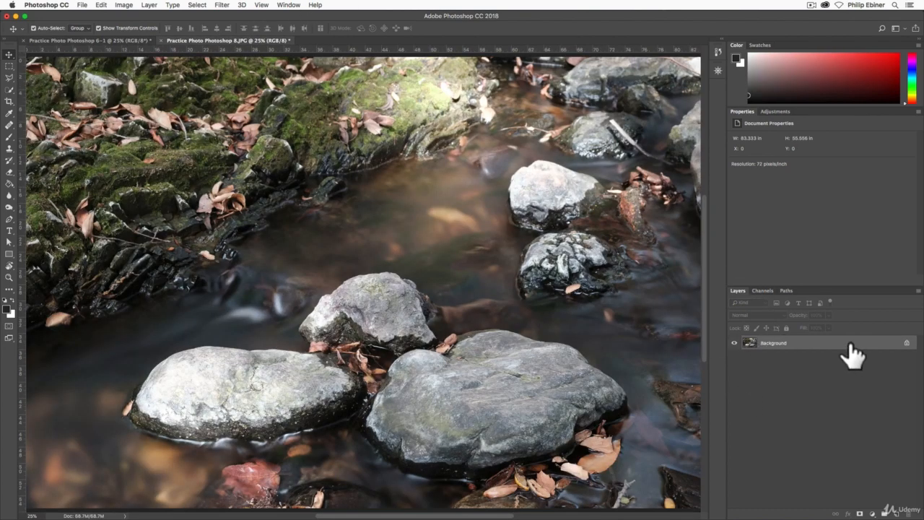
right_click(827, 342)
click(875, 398)
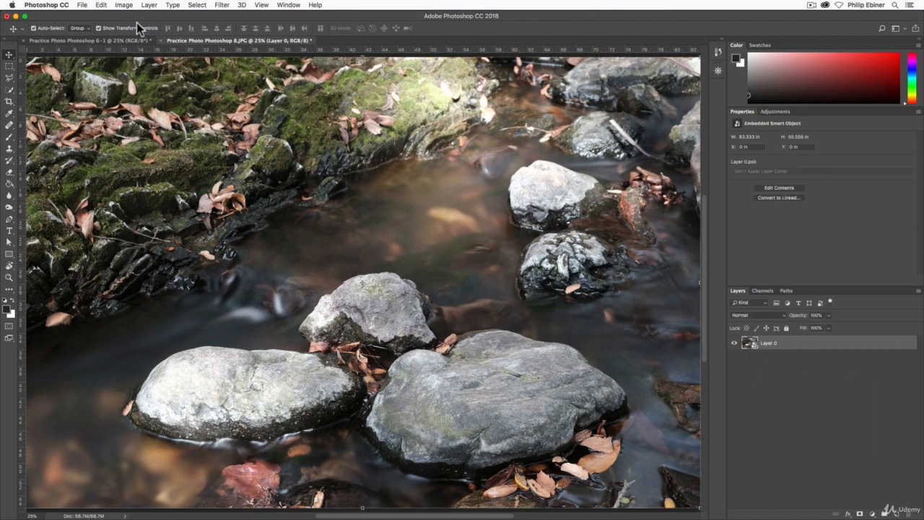
Step: Apply a Brightness/Contrast adjustment to the Layer 0 Smart Object with brightness -52 and contrast 51
click(125, 5)
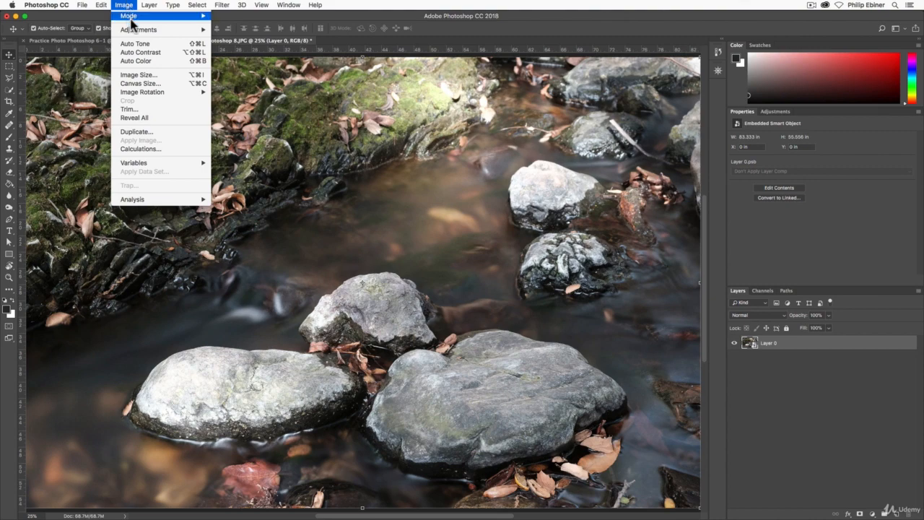
mouse_move(134, 29)
click(249, 30)
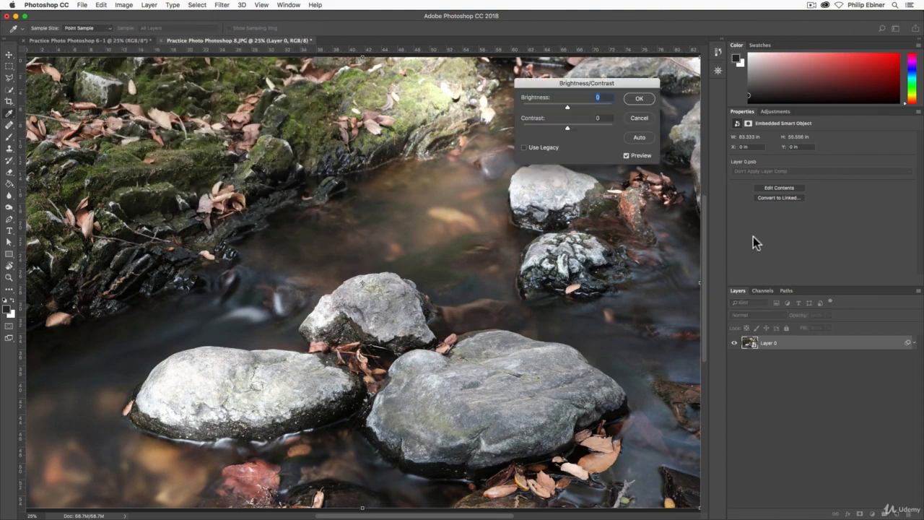
drag(569, 107, 552, 106)
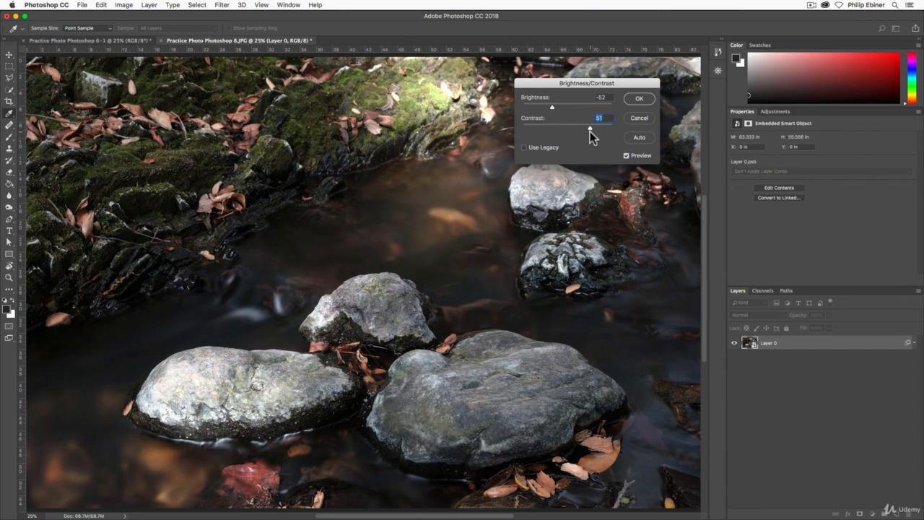
click(642, 98)
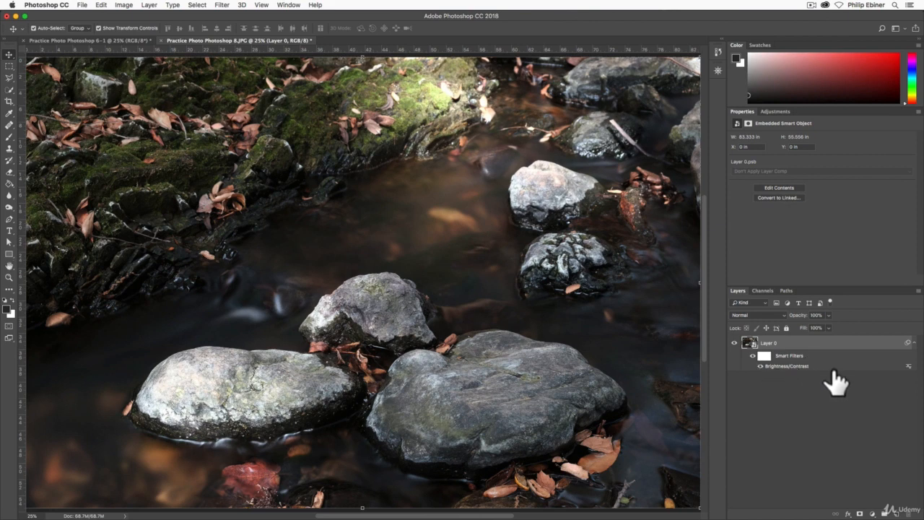
Step: Reopen the Brightness/Contrast smart filter on Layer 0 and set its contrast to 40
double_click(795, 368)
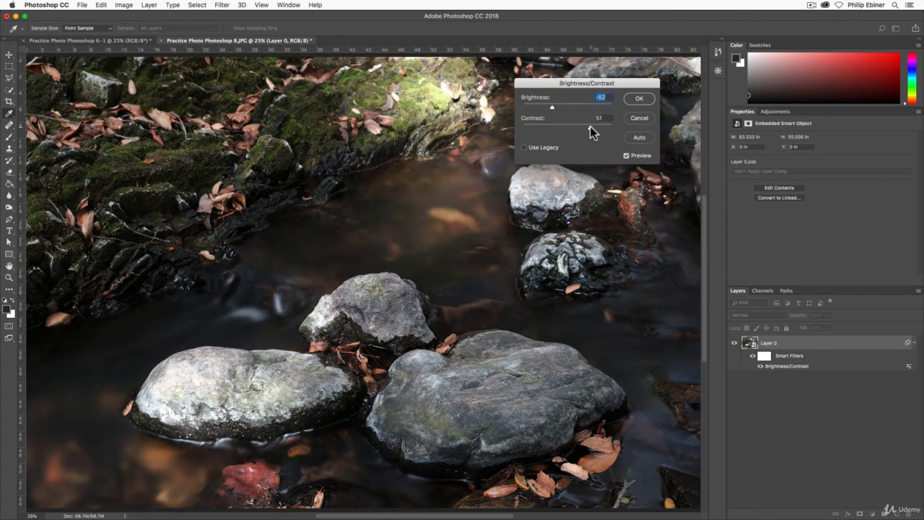
drag(590, 127, 585, 129)
click(632, 98)
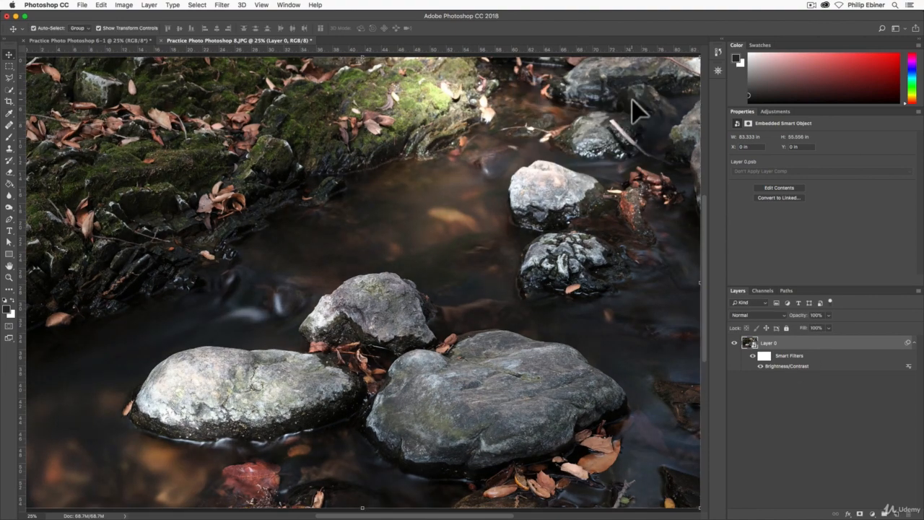
Step: Apply a Color Balance adjustment to Layer 0 with midtone levels of +14 Cyan/Red, 0 Magenta/Green and -37 Yellow/Blue
click(122, 6)
mouse_move(135, 29)
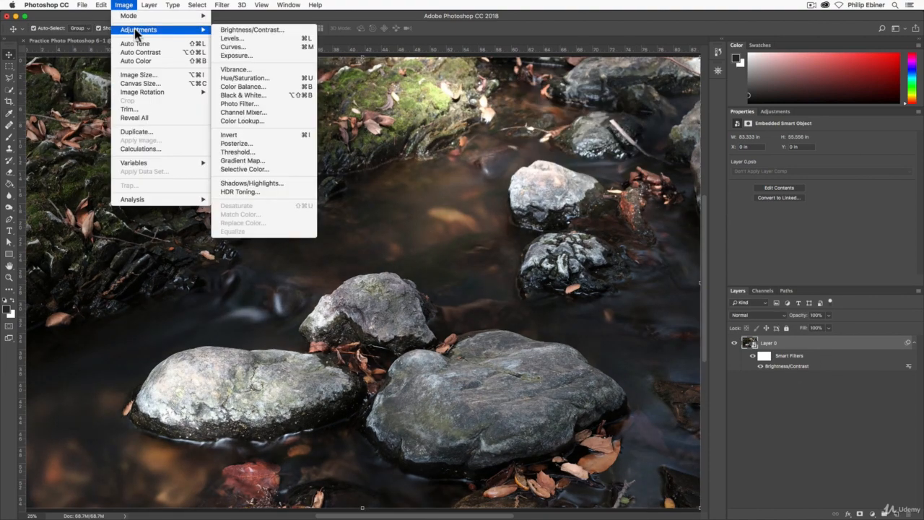
click(252, 87)
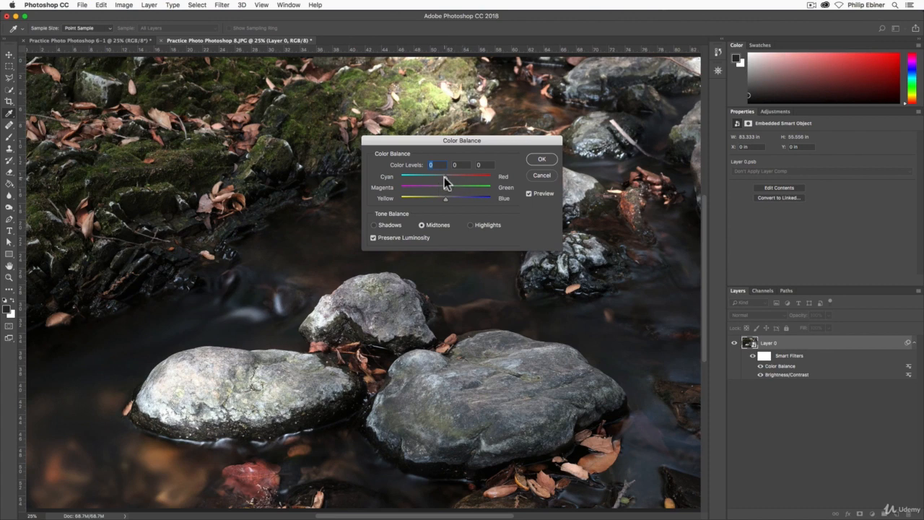
drag(445, 177, 435, 197)
mouse_move(427, 199)
mouse_down()
mouse_move(464, 199)
mouse_move(440, 201)
mouse_up()
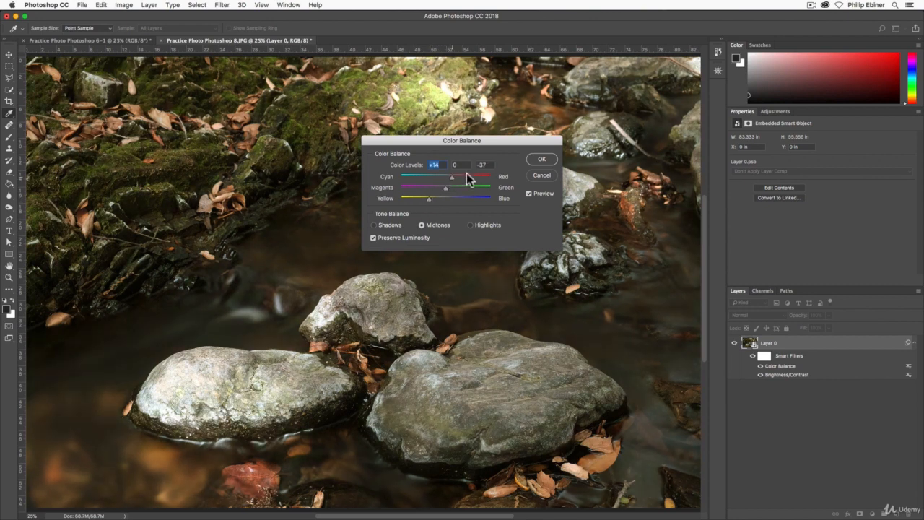
click(543, 160)
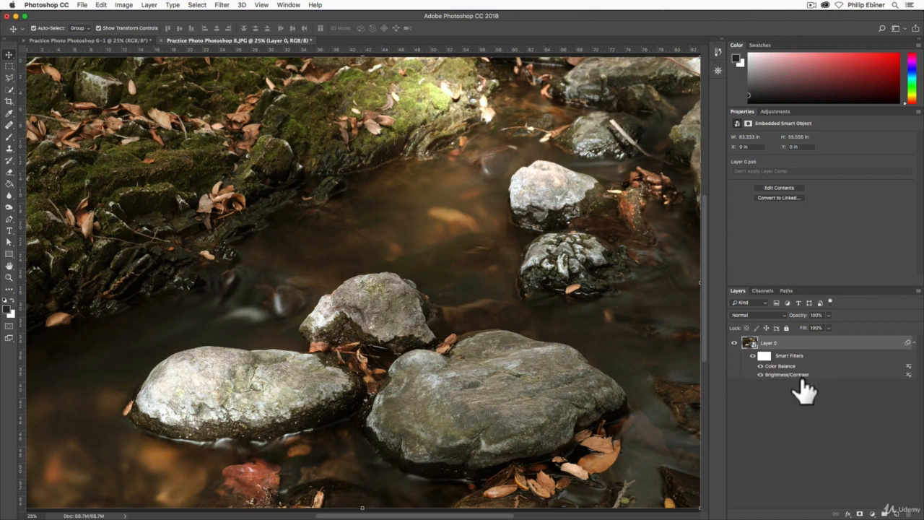
Step: Edit the Brightness/Contrast smart filter beneath Color Balance and set its contrast to 58
double_click(803, 377)
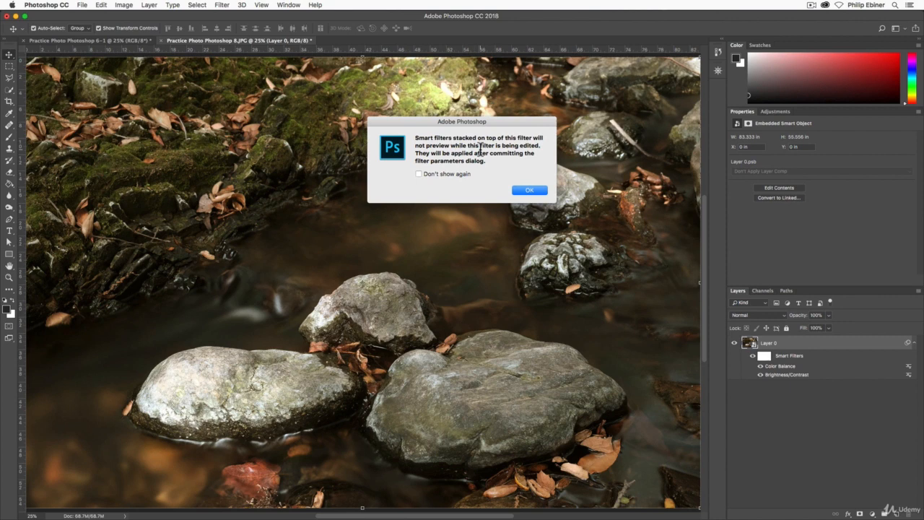
click(530, 191)
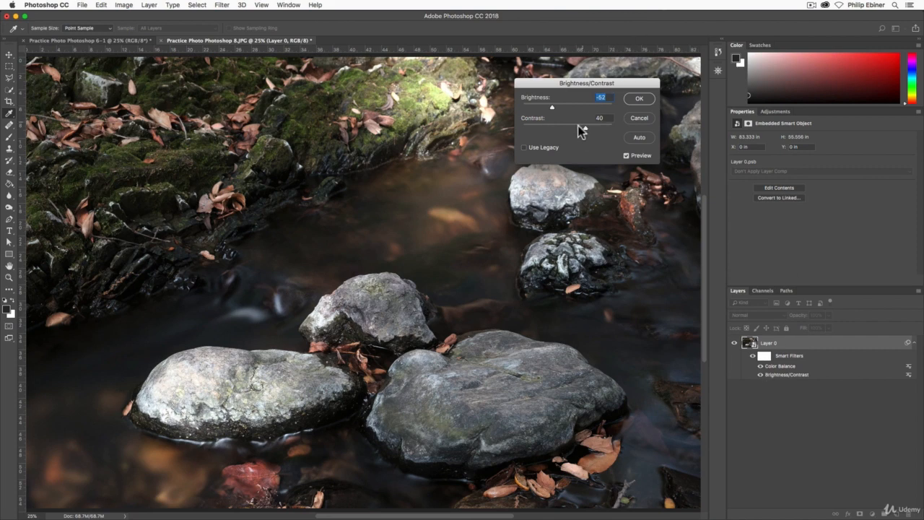
drag(583, 127, 602, 136)
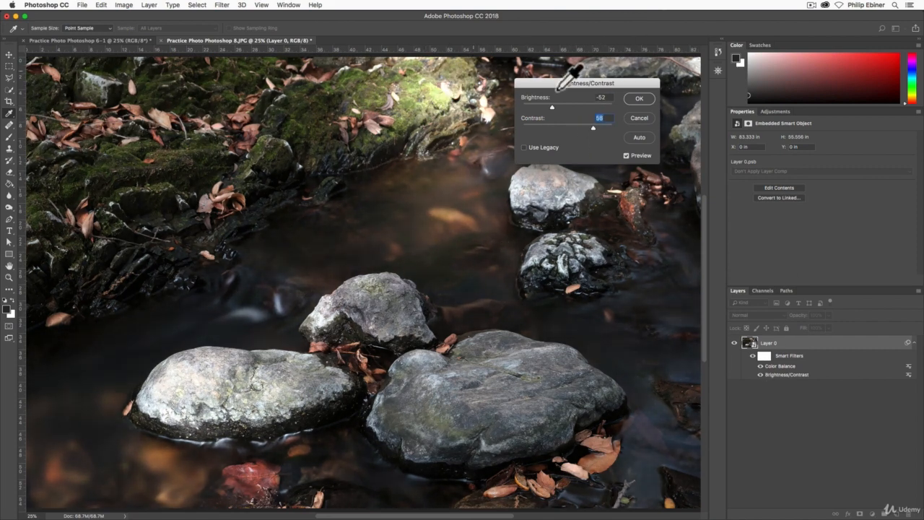
click(641, 100)
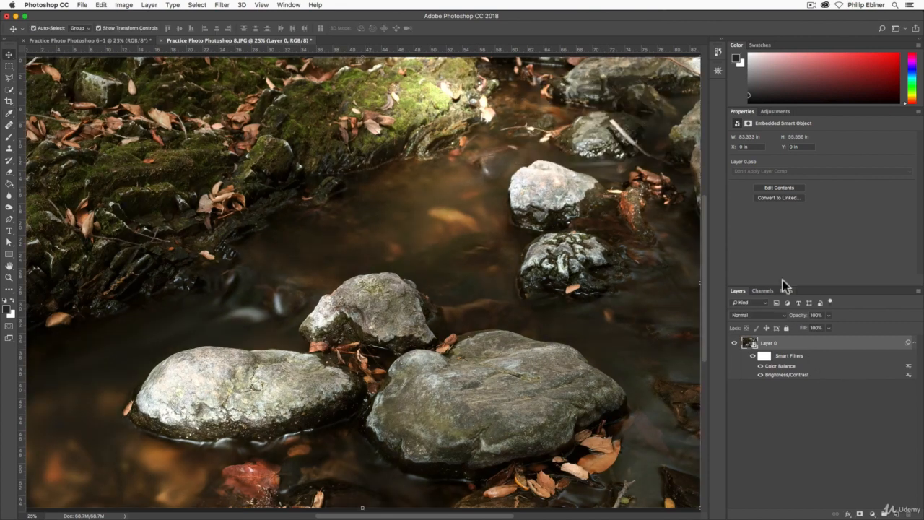
Step: Move the Brightness/Contrast smart filter above Color Balance and set its brightness to -71
mouse_move(793, 376)
mouse_down()
mouse_move(794, 386)
mouse_move(795, 371)
mouse_up()
double_click(794, 367)
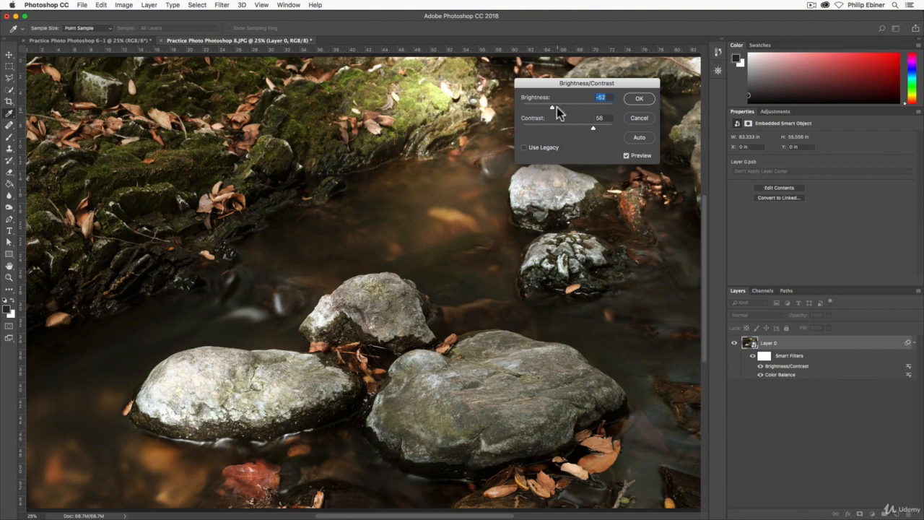
mouse_move(550, 110)
mouse_down()
mouse_move(563, 109)
mouse_move(546, 110)
mouse_up()
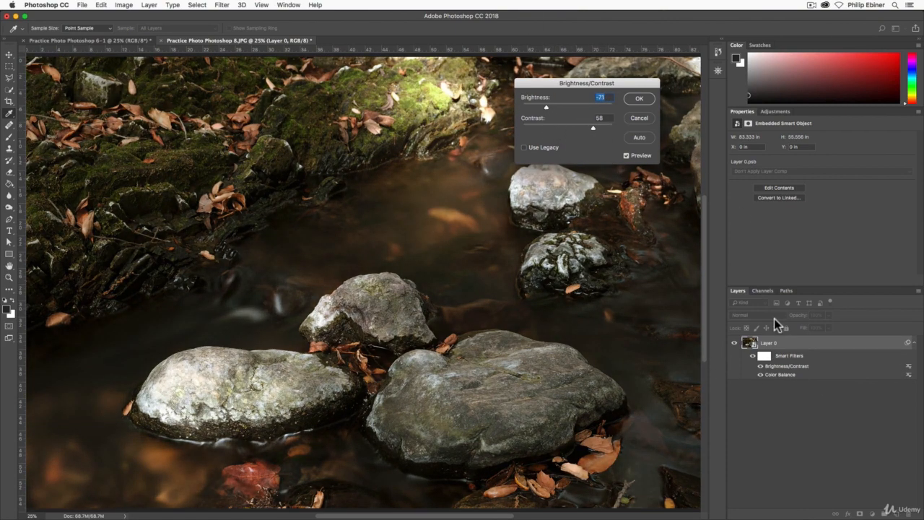
click(639, 99)
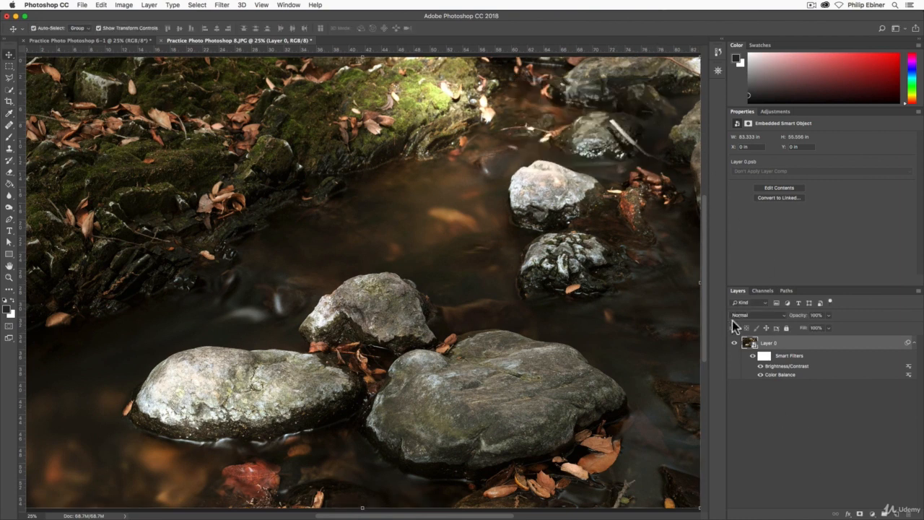
Step: Compare the photo with and without the Color Balance filter, and with and without all of Layer 0's smart filters
click(762, 375)
click(761, 375)
click(760, 374)
click(759, 374)
click(754, 356)
click(755, 355)
click(756, 357)
click(755, 356)
Step: Select Layer 0 and review the image adjustments that can be applied to it as smart filters
click(797, 365)
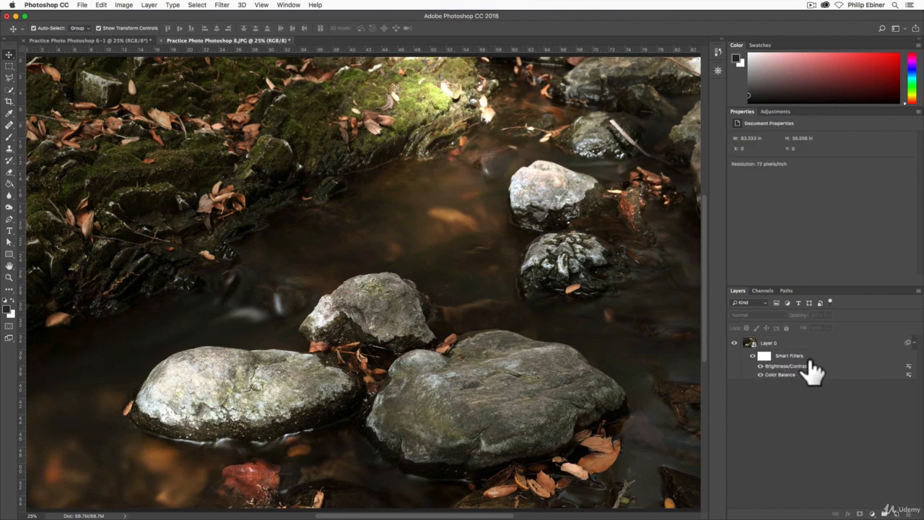
click(790, 356)
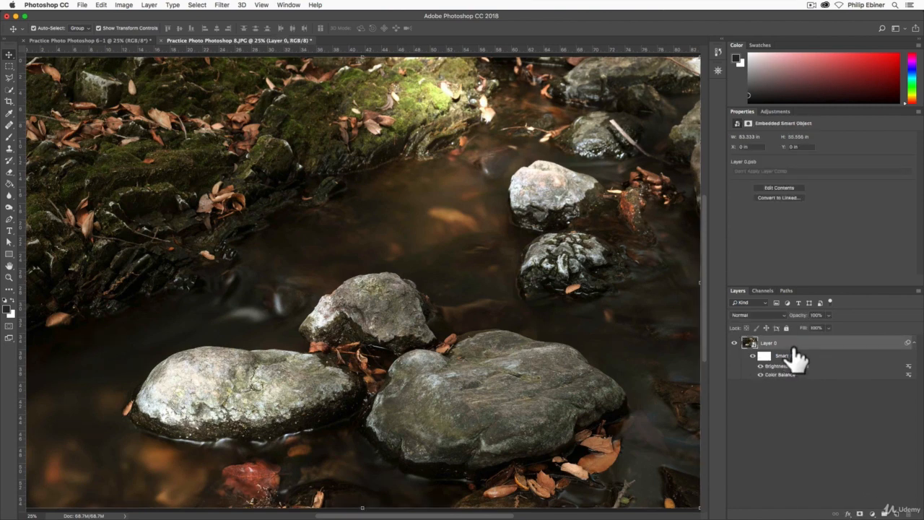
click(123, 5)
mouse_move(136, 32)
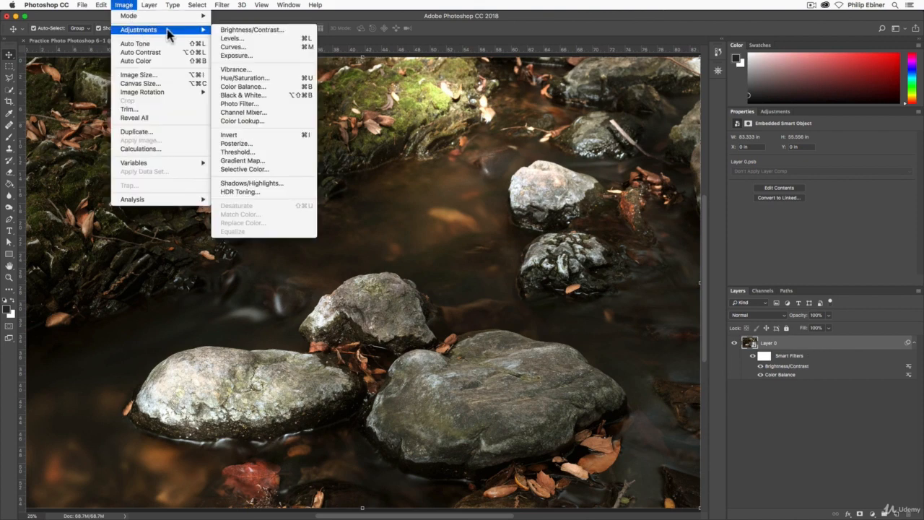
click(834, 456)
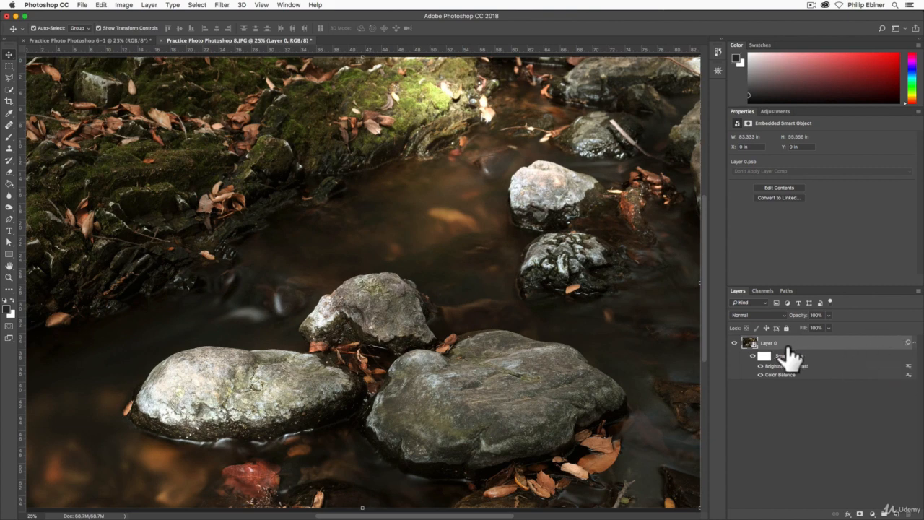
Step: Add a Hue/Saturation adjustment layer above Layer 0 with saturation -62 and lightness -16
click(775, 113)
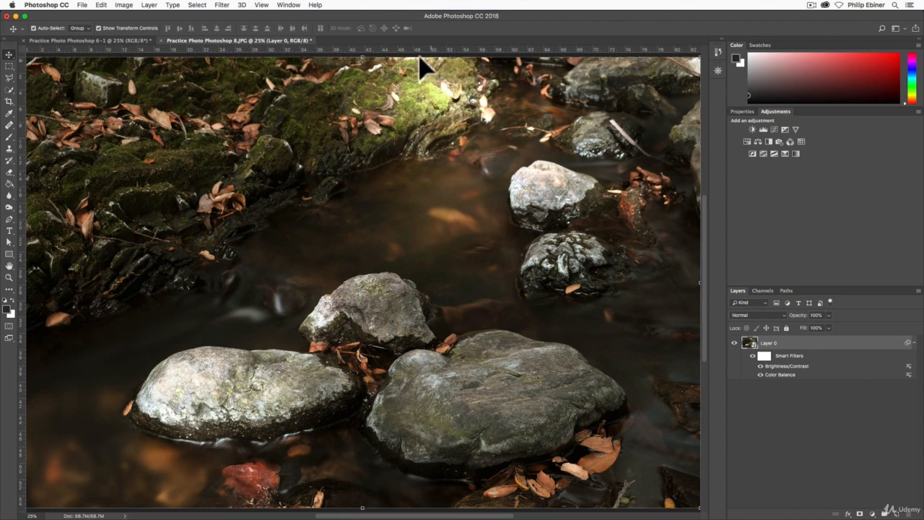
click(290, 5)
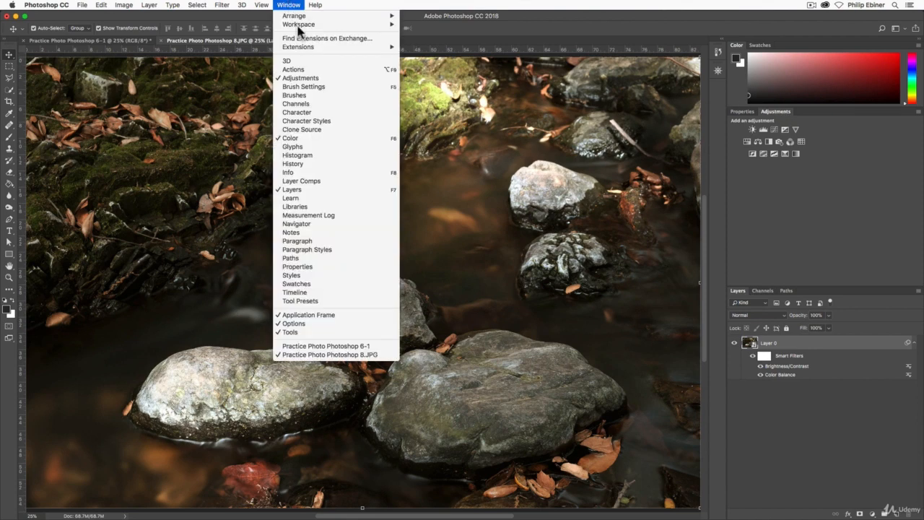
click(813, 142)
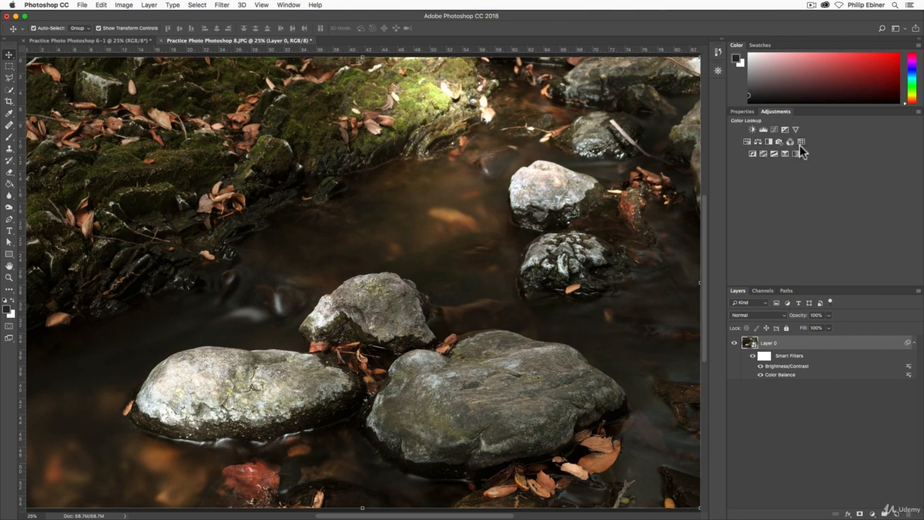
click(747, 143)
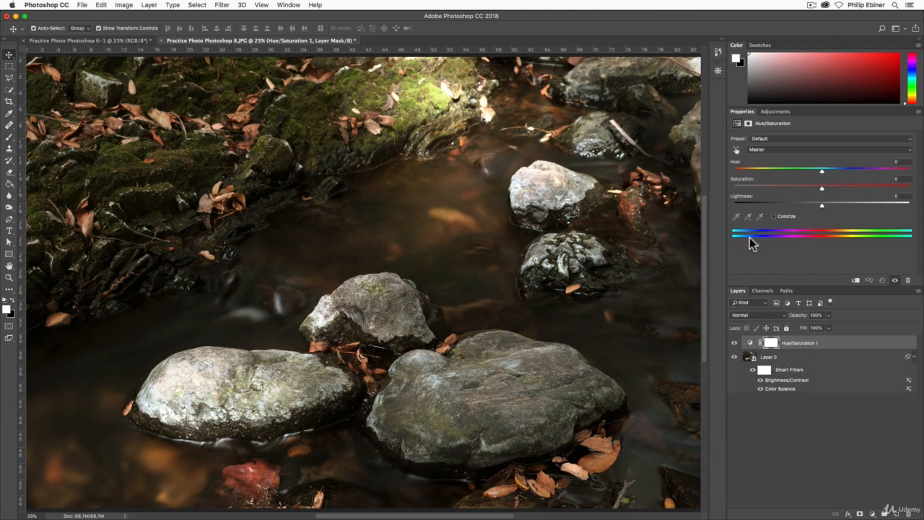
click(822, 205)
drag(823, 188, 774, 187)
drag(822, 205, 767, 187)
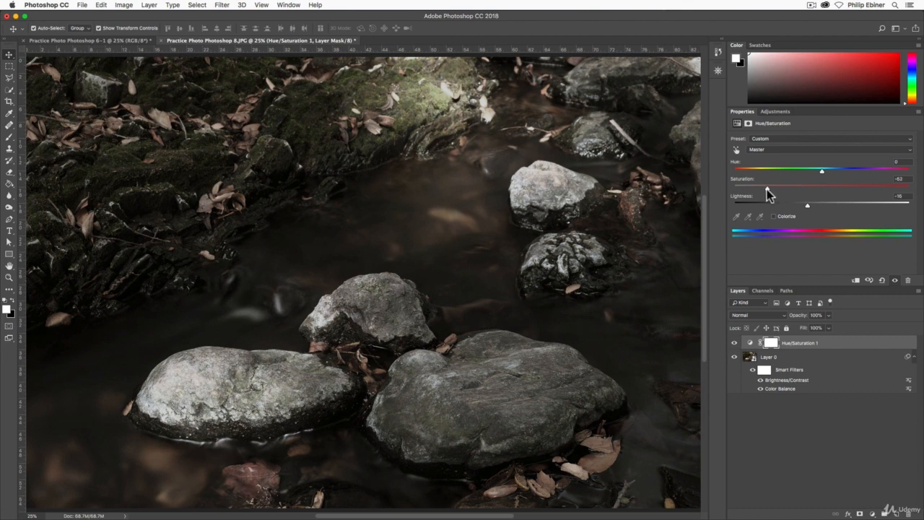
click(795, 413)
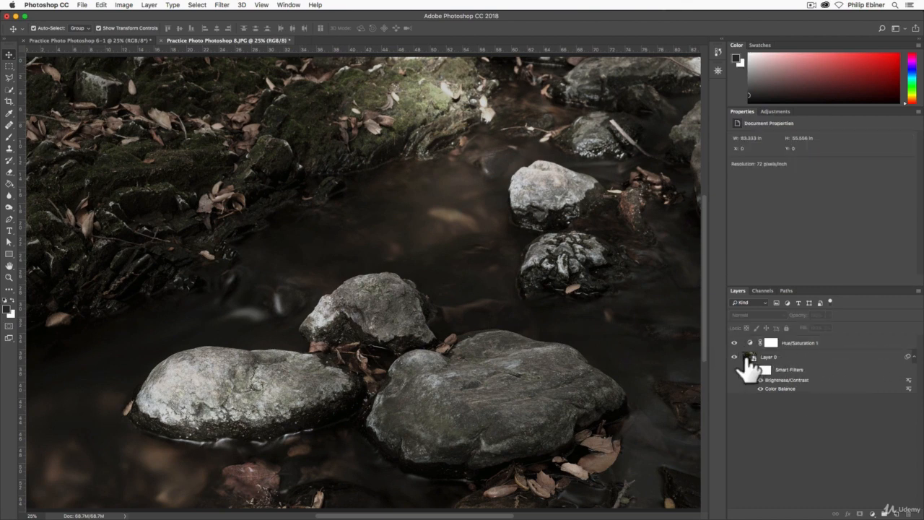
click(797, 361)
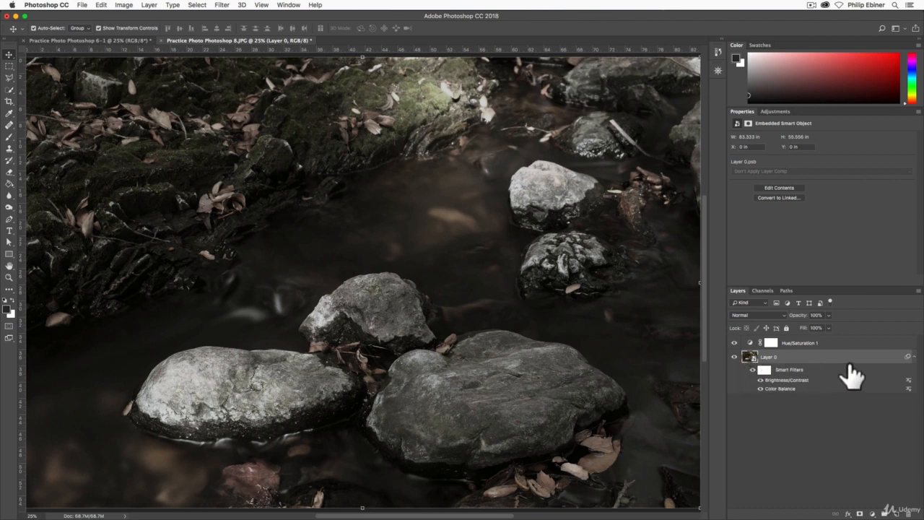
click(821, 424)
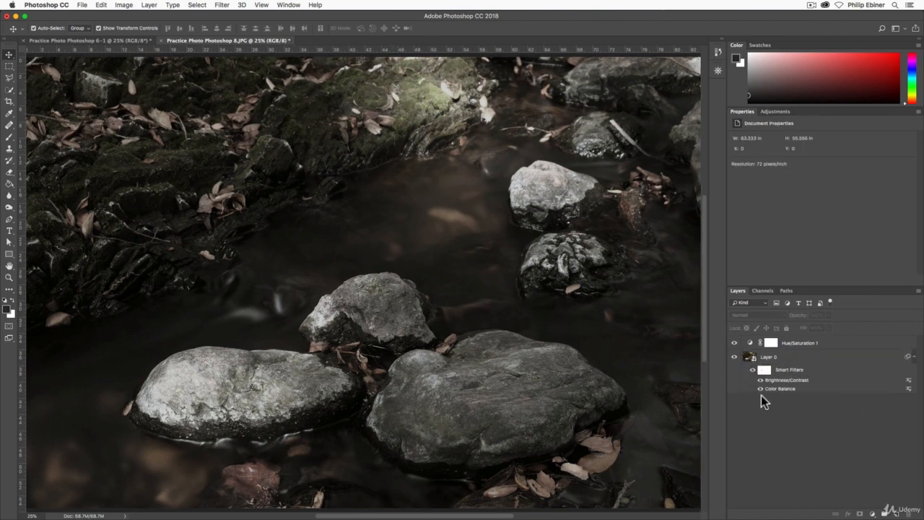
Step: Switch to Finder and bring Practice Photo Photoshop 6.raf into the stream document, accepting its default Camera Raw settings
key(super+Tab)
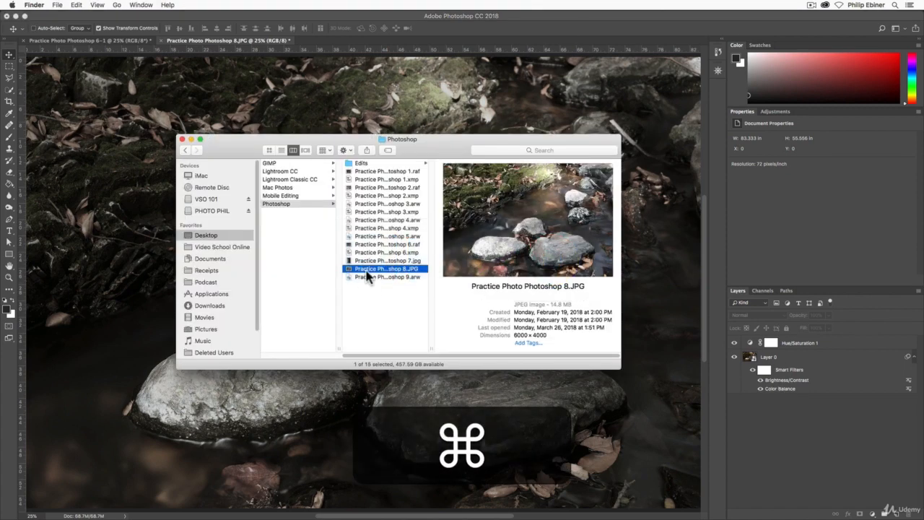
click(393, 261)
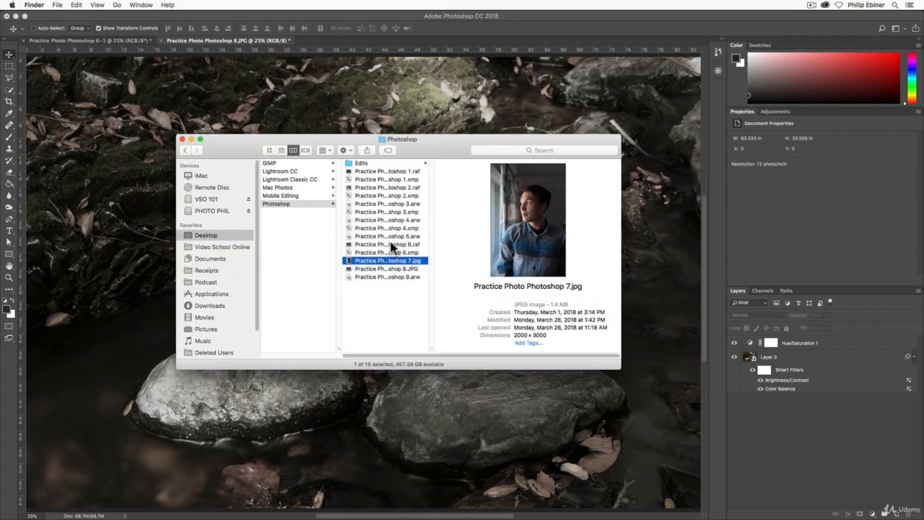
click(381, 244)
drag(381, 244, 92, 251)
drag(84, 258, 111, 252)
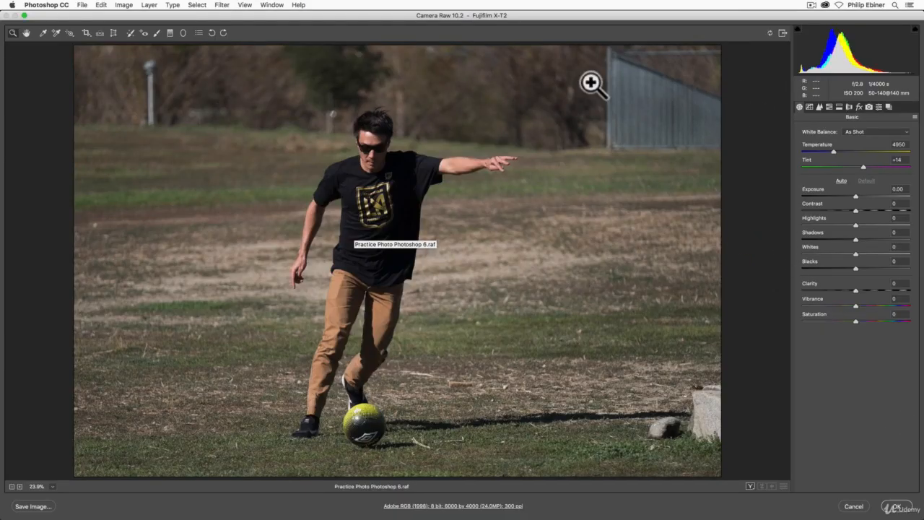
click(905, 508)
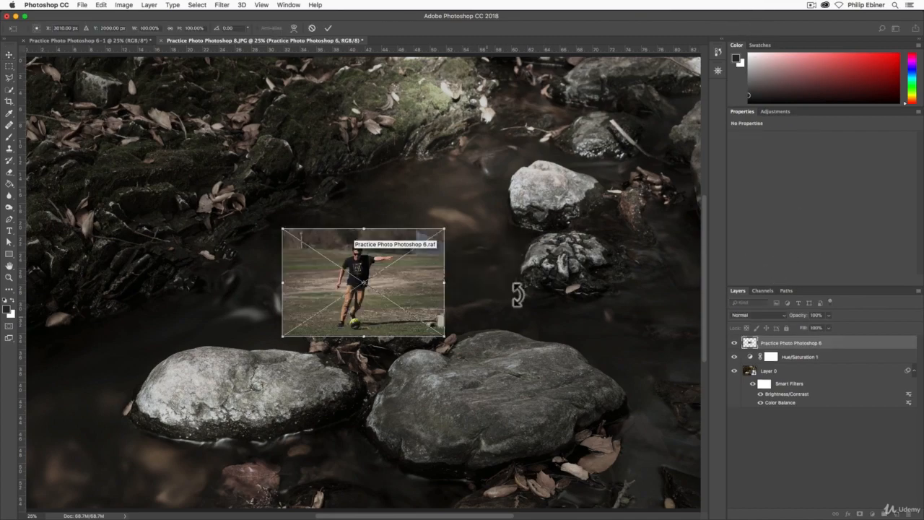
Step: Scale the placed Practice Photo Photoshop 6 proportionally from its centre to about 434.9% so it covers the canvas, and commit the placement
key(alt+shift)
drag(454, 235, 525, 95)
key(space)
drag(65, 352, 190, 351)
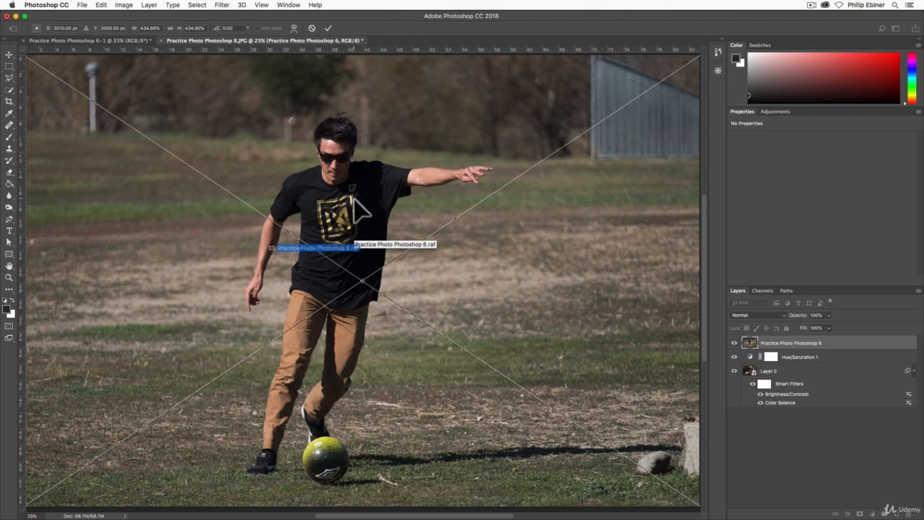
click(10, 276)
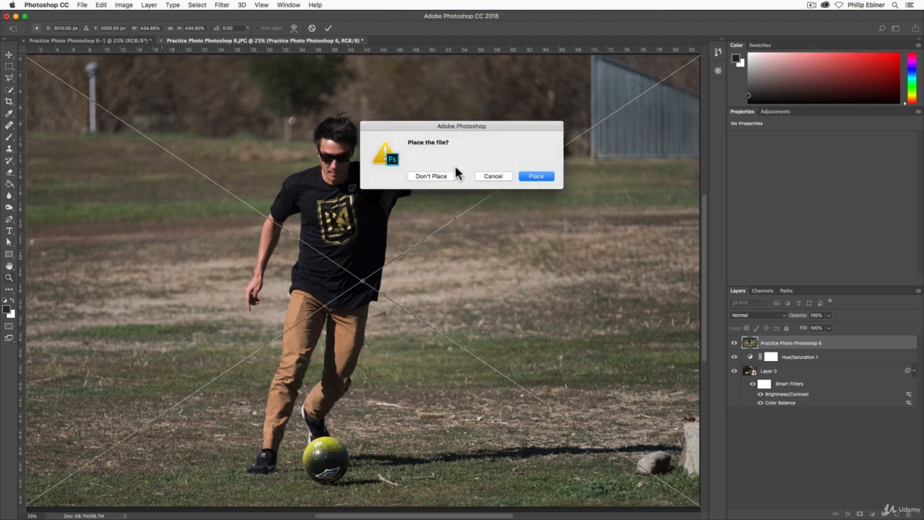
click(537, 177)
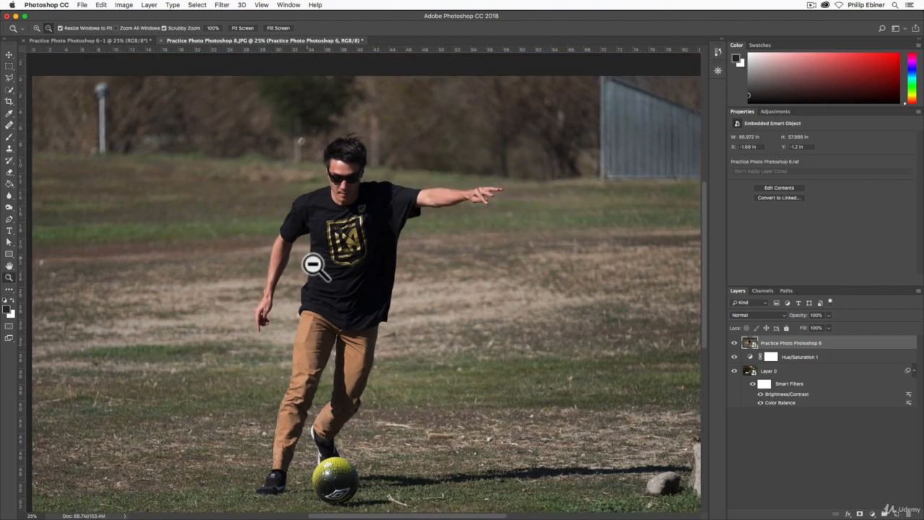
Step: Examine the placed photo at different magnifications between 16.7% and 50% with the Zoom tool
click(386, 292)
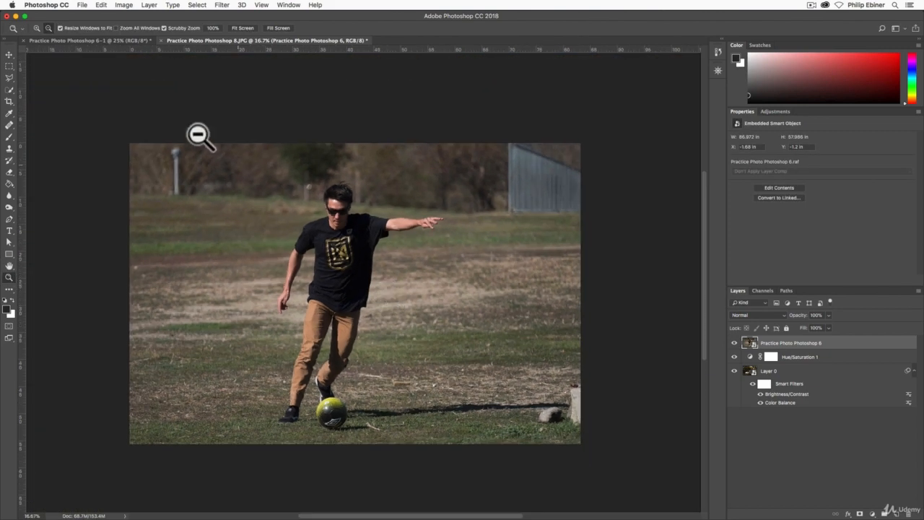
click(36, 28)
click(357, 264)
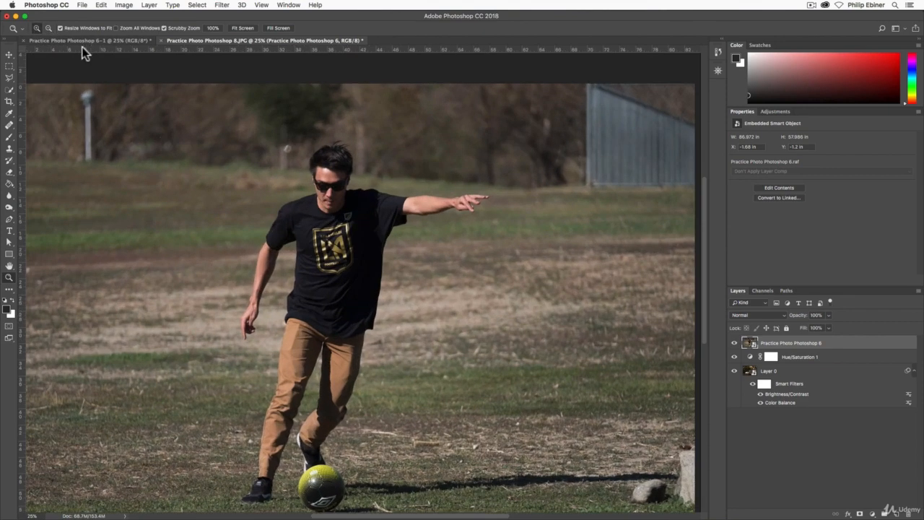
click(47, 28)
click(396, 295)
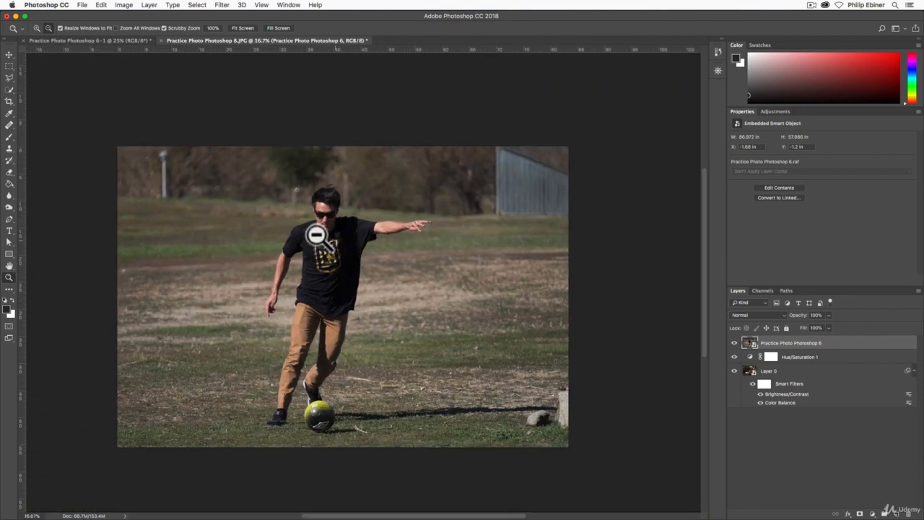
click(36, 28)
click(383, 276)
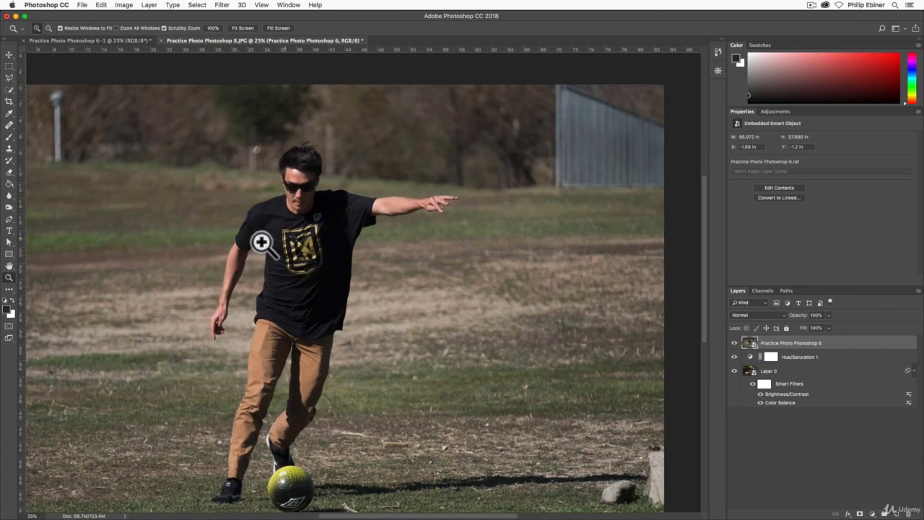
click(319, 235)
click(314, 241)
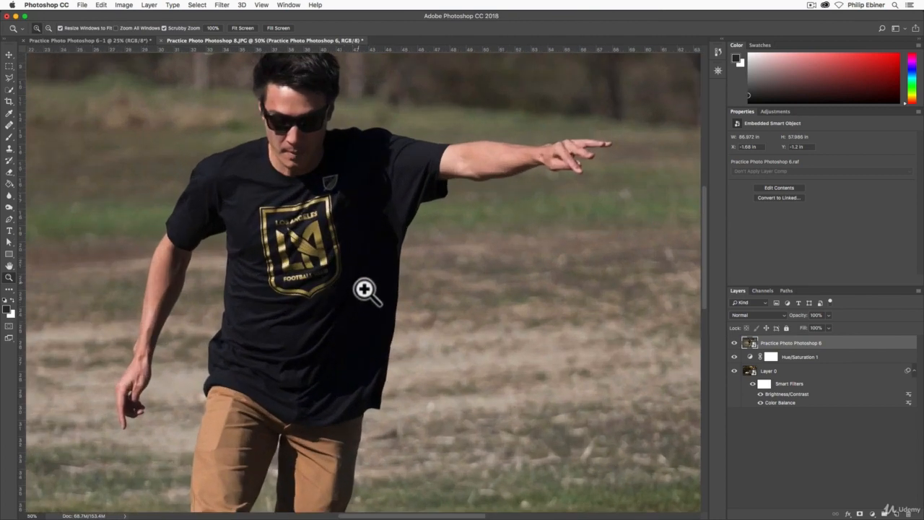
alt+click(363, 289)
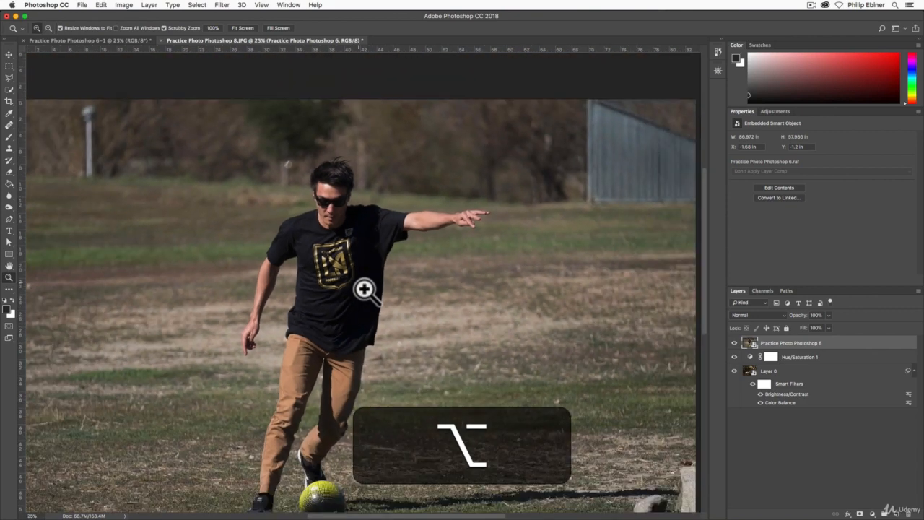
alt+click(363, 289)
alt+click(364, 289)
Step: Reposition the placed photo so it covers the whole canvas, and move the Hue/Saturation 1 adjustment layer above it
key(v)
drag(506, 285, 476, 257)
key(space)
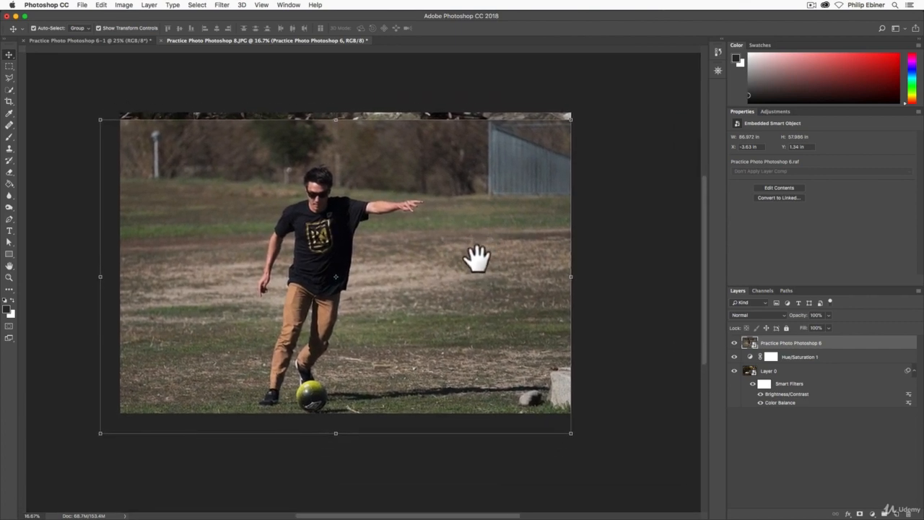
drag(438, 191, 455, 167)
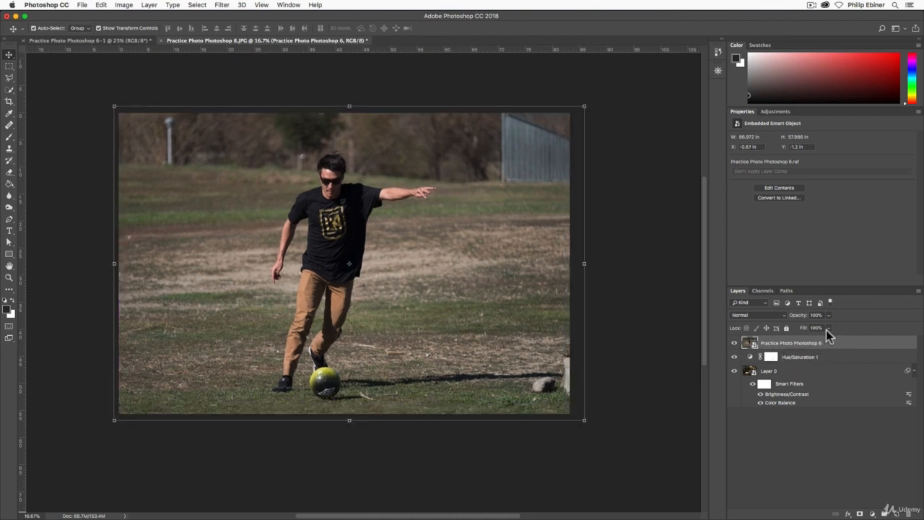
key(Return)
mouse_move(802, 356)
mouse_down()
mouse_move(814, 362)
mouse_move(812, 341)
mouse_up()
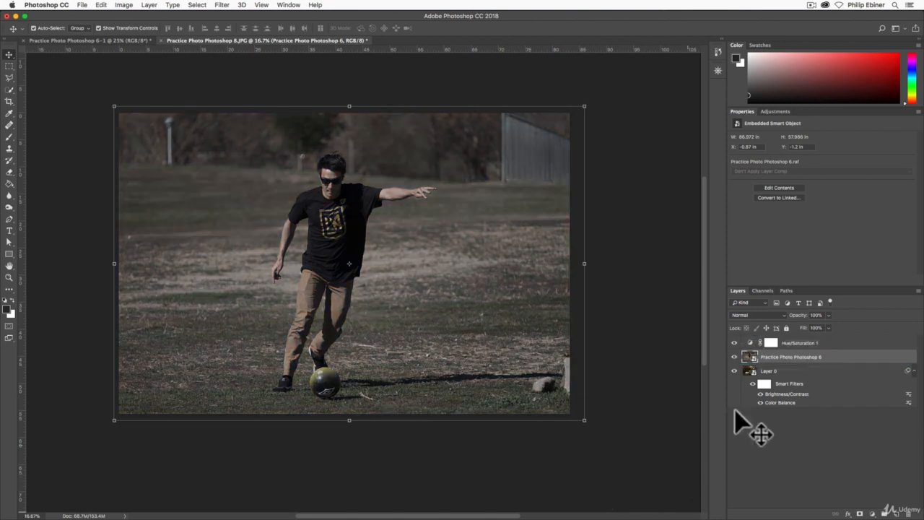
Step: Toggle the visibility of Practice Photo Photoshop 6 and Hue/Saturation 1 to compare the adjustment's effect on both photos
click(737, 357)
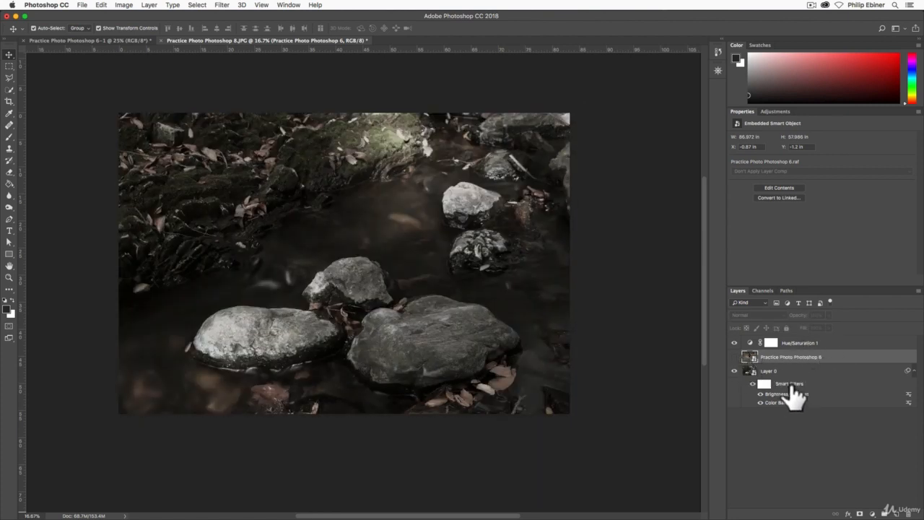
click(734, 357)
click(734, 357)
click(735, 343)
click(766, 383)
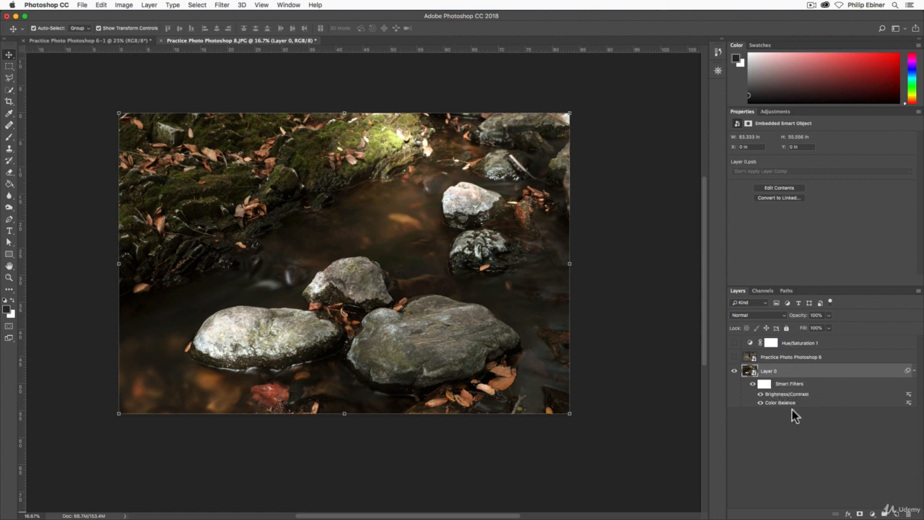
click(752, 357)
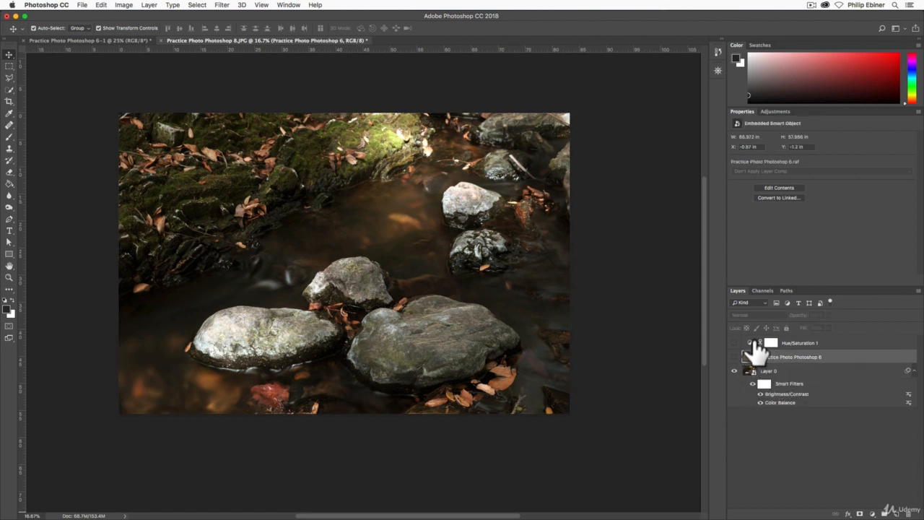
click(736, 356)
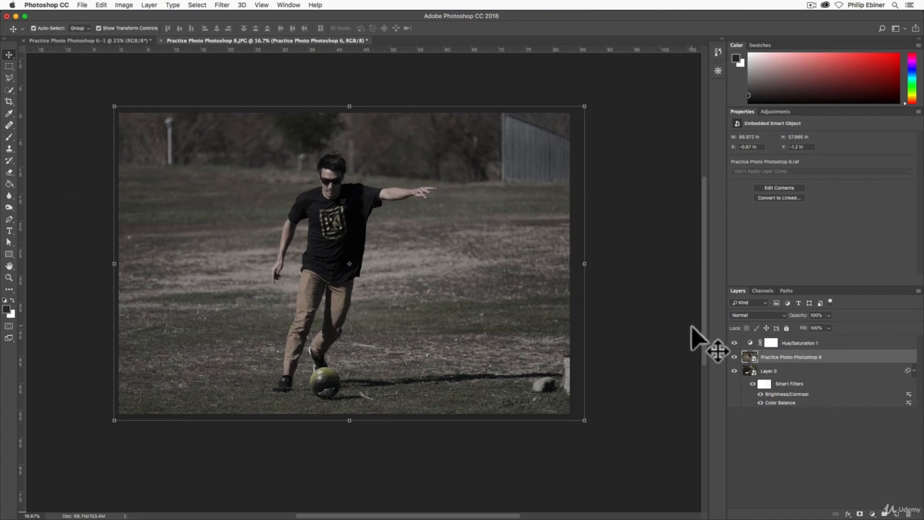
Step: Add a Black & White adjustment layer above Practice Photo Photoshop 6 with Reds 195 and Yellows 117
click(774, 112)
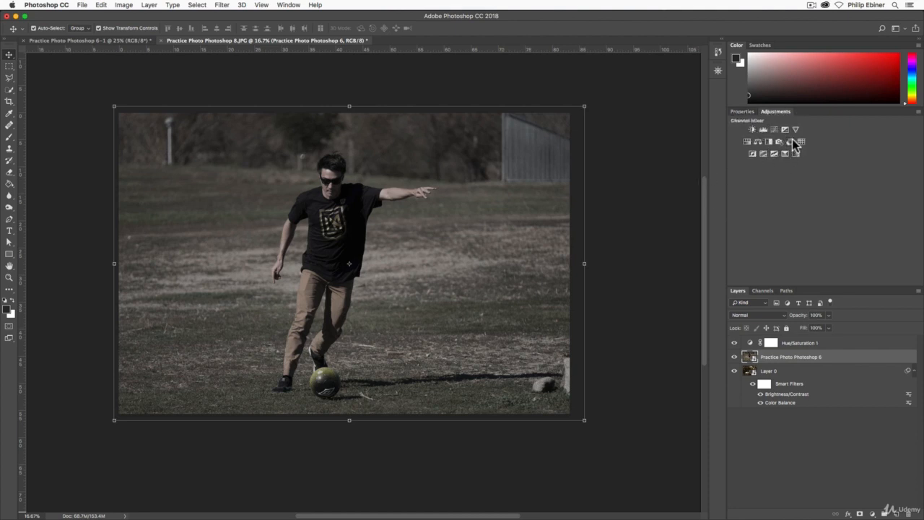
click(873, 514)
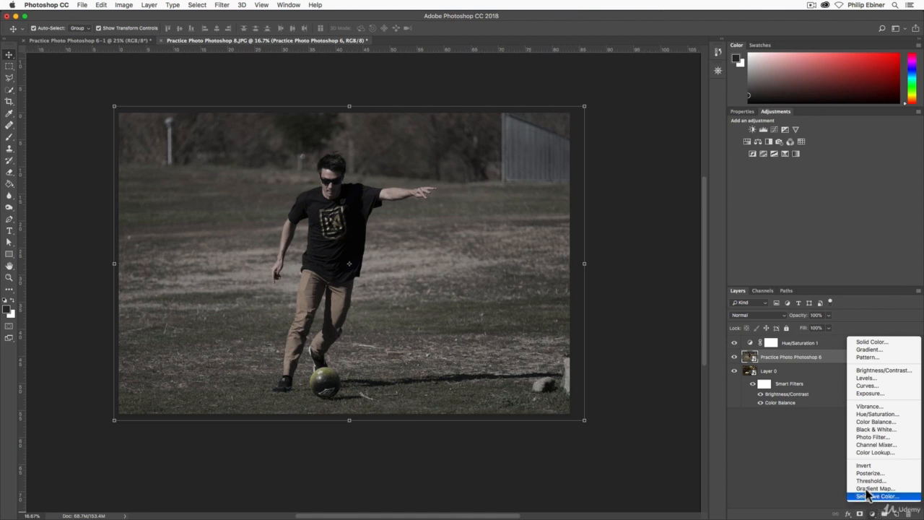
click(895, 432)
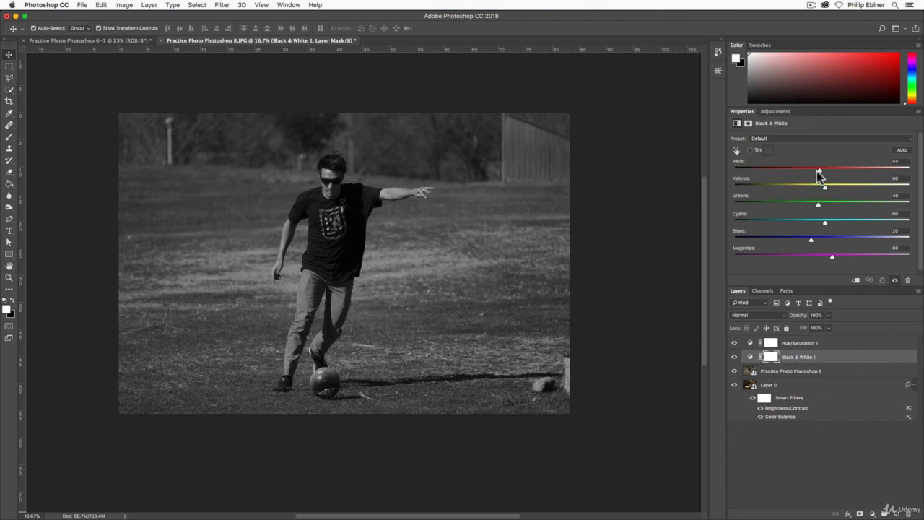
drag(819, 172, 848, 195)
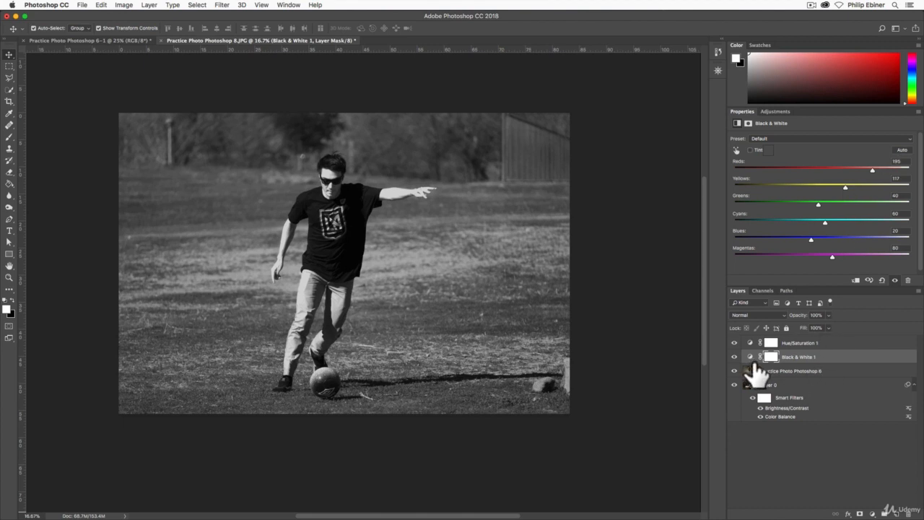
Step: Move Practice Photo Photoshop 6 to the top of the layer stack and shrink it to about 35.8 in wide in the canvas's lower-right corner
drag(753, 371, 812, 346)
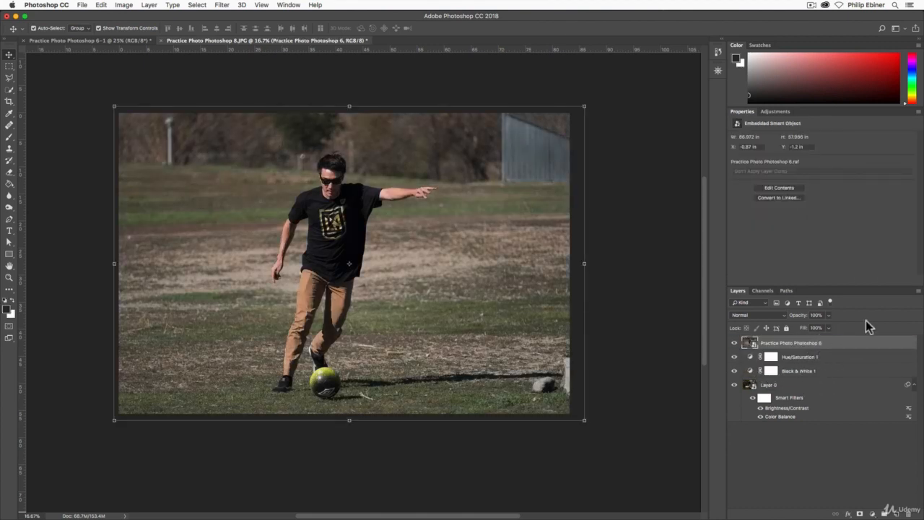
drag(116, 108, 388, 293)
key(Return)
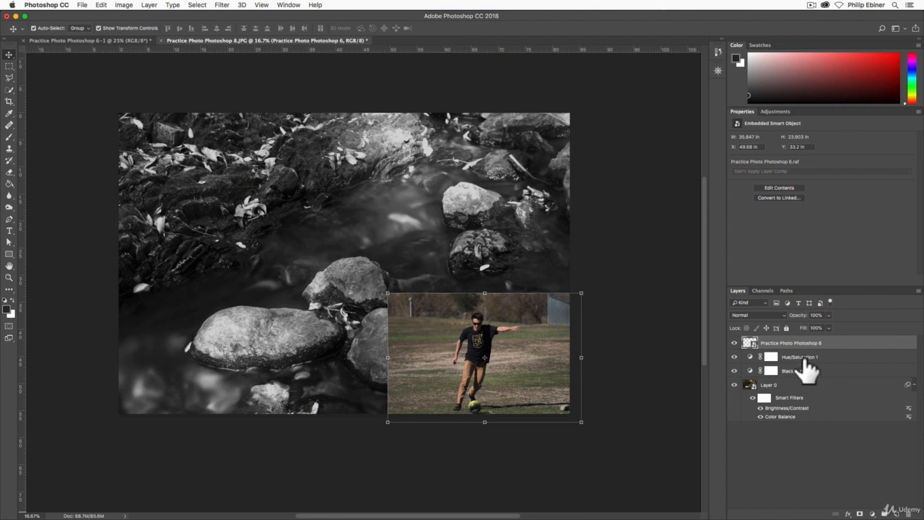
Step: Apply a Hue/Saturation image adjustment with saturation +100 to Practice Photo Photoshop 6 as a smart filter
mouse_move(824, 345)
mouse_down()
mouse_move(828, 381)
mouse_move(831, 347)
mouse_up()
click(126, 6)
mouse_move(128, 30)
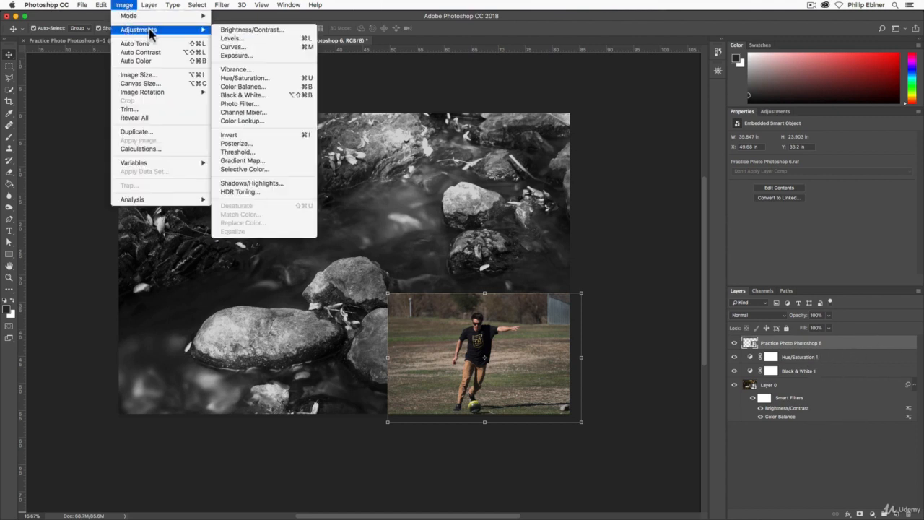
click(257, 77)
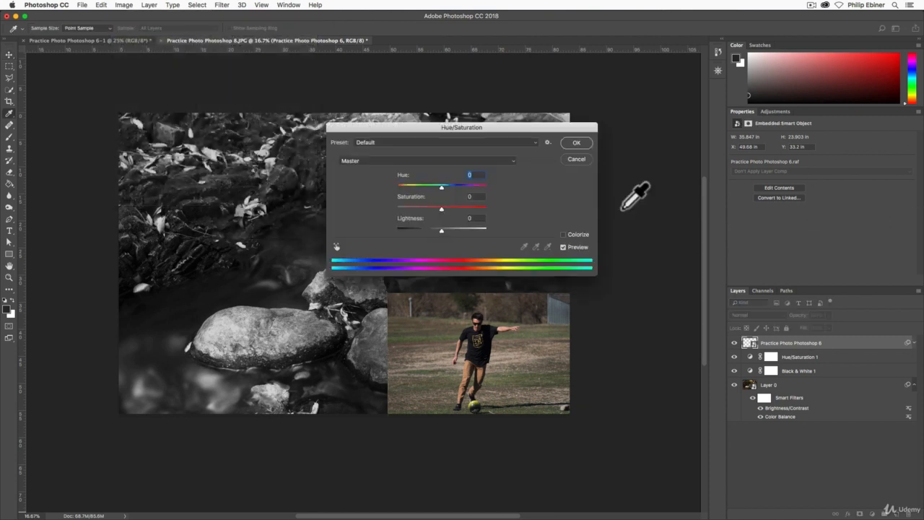
drag(464, 133, 549, 49)
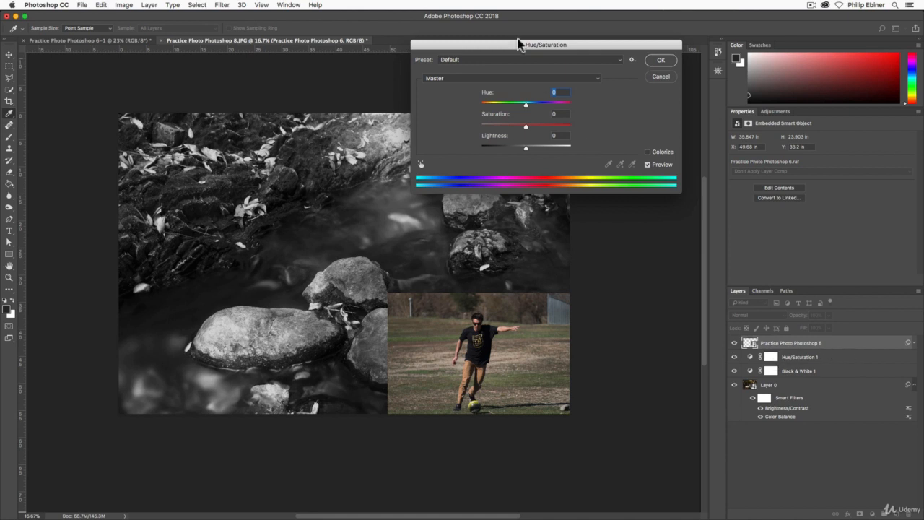
drag(503, 130, 606, 137)
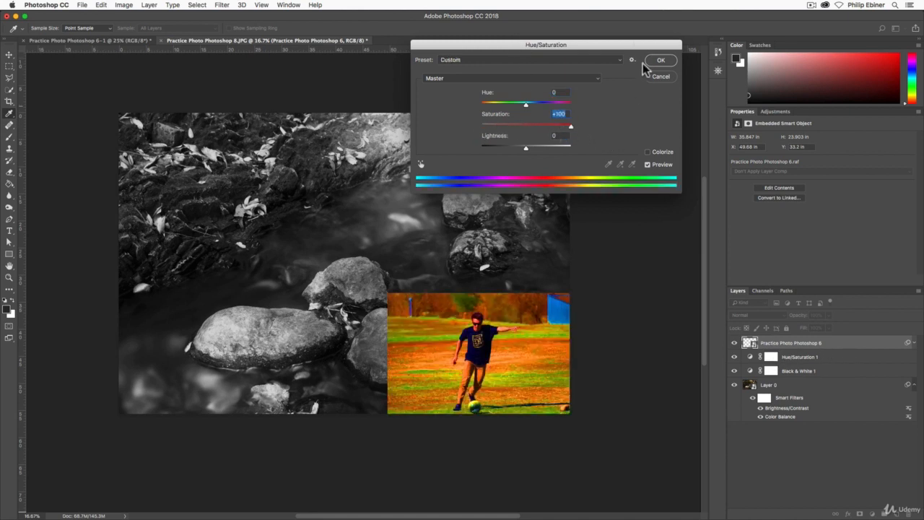
click(659, 62)
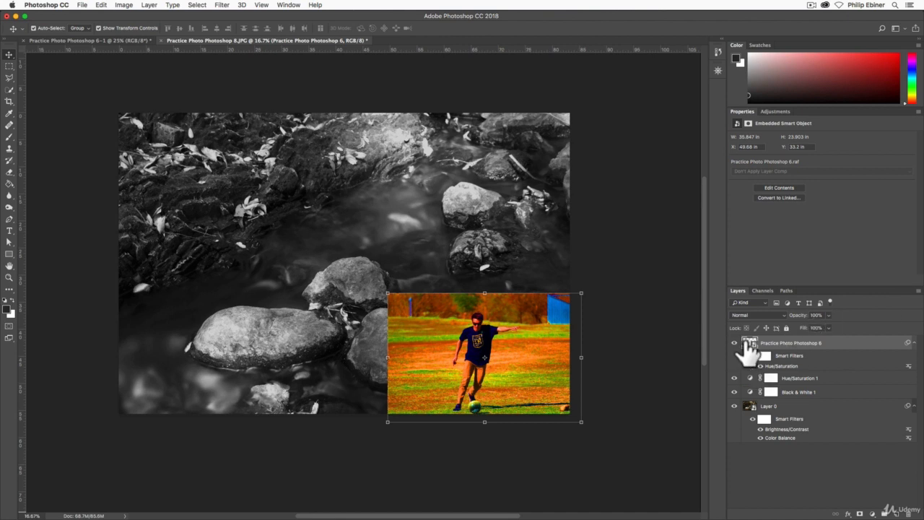
Step: Hide Practice Photo Photoshop 6 and review the settings of the Black & White 1 and Hue/Saturation 1 adjustment layers
click(736, 343)
click(802, 379)
click(827, 392)
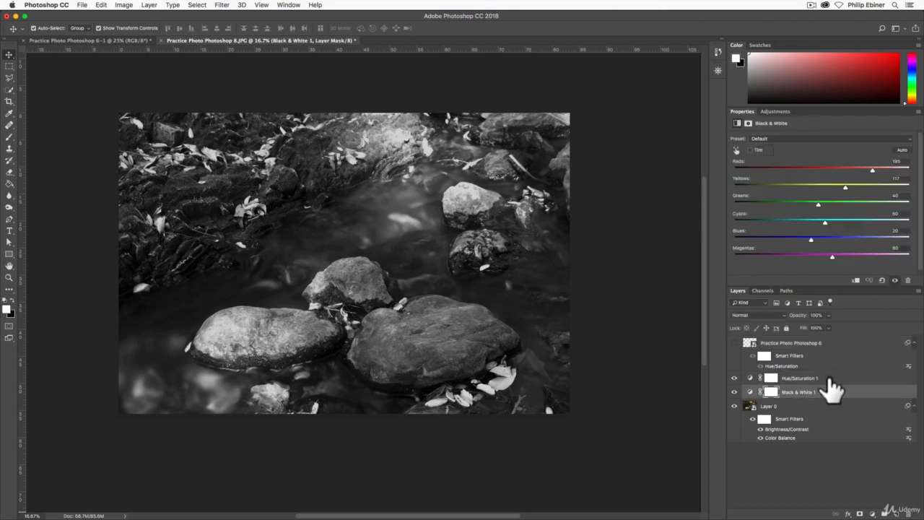
click(830, 380)
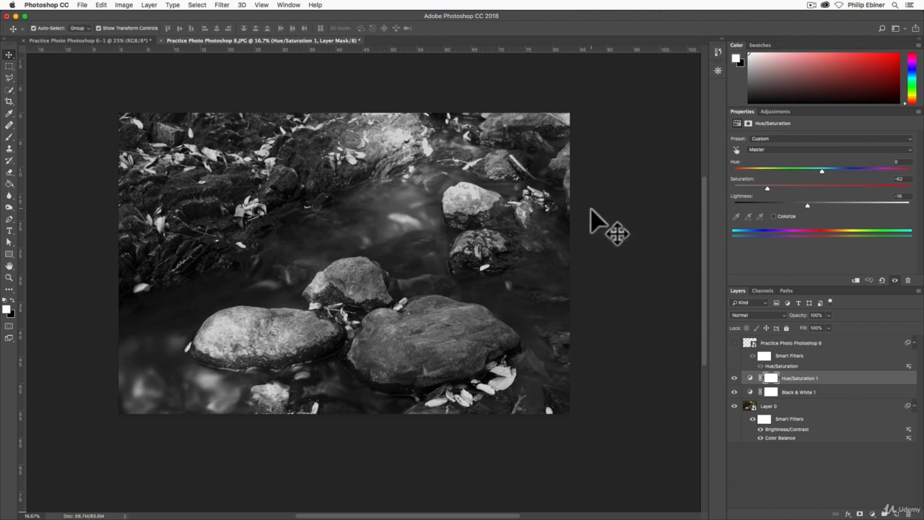
Step: Compare Layer 0 alone with the fully adjusted image, and review both adjustment layers' editable settings again
alt+click(736, 406)
alt+click(737, 406)
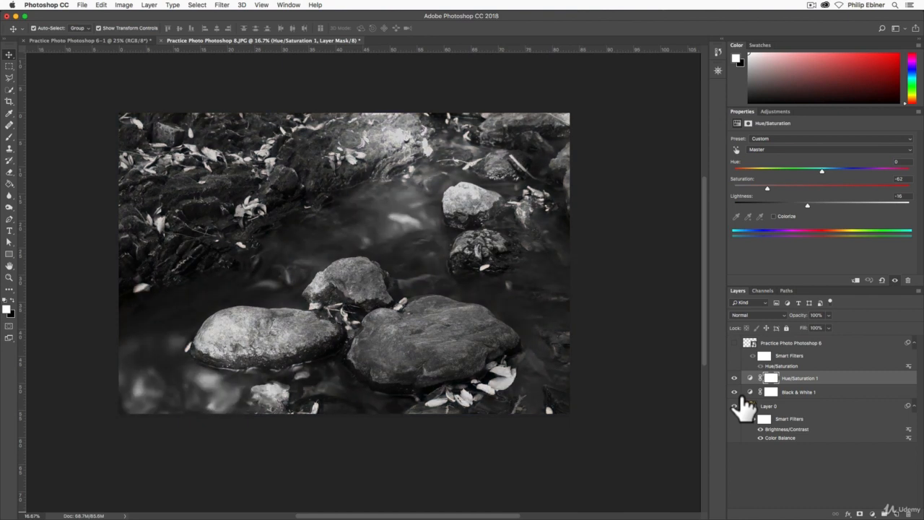
click(825, 392)
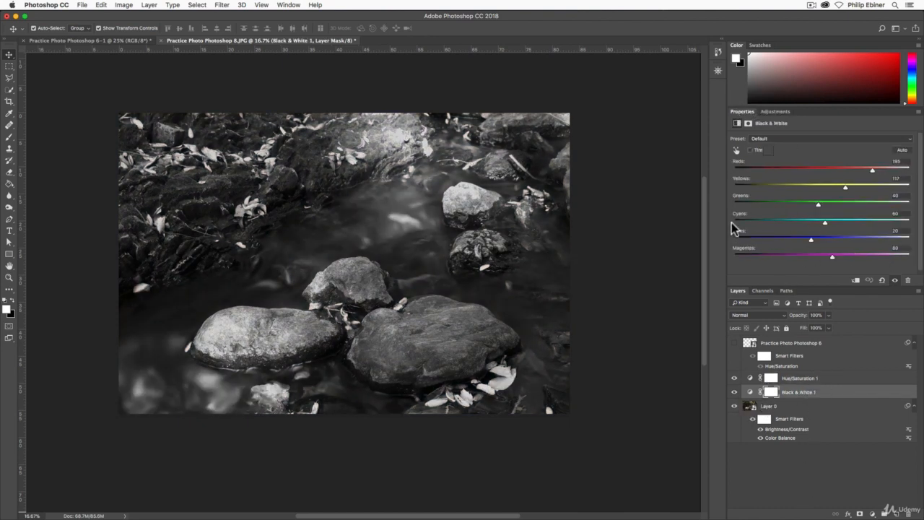
click(810, 381)
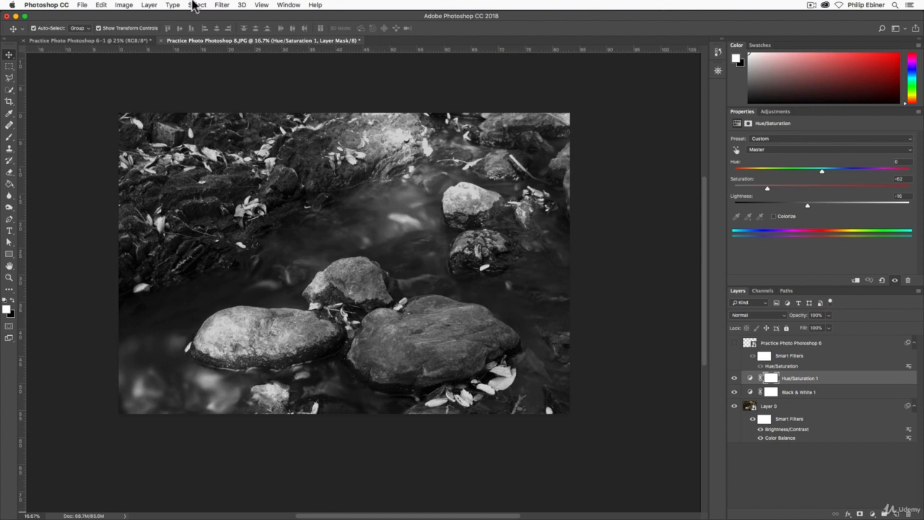
Step: Select Layer 0 and review the list of image adjustments available for it, including Hue/Saturation, without applying one
click(811, 408)
click(123, 5)
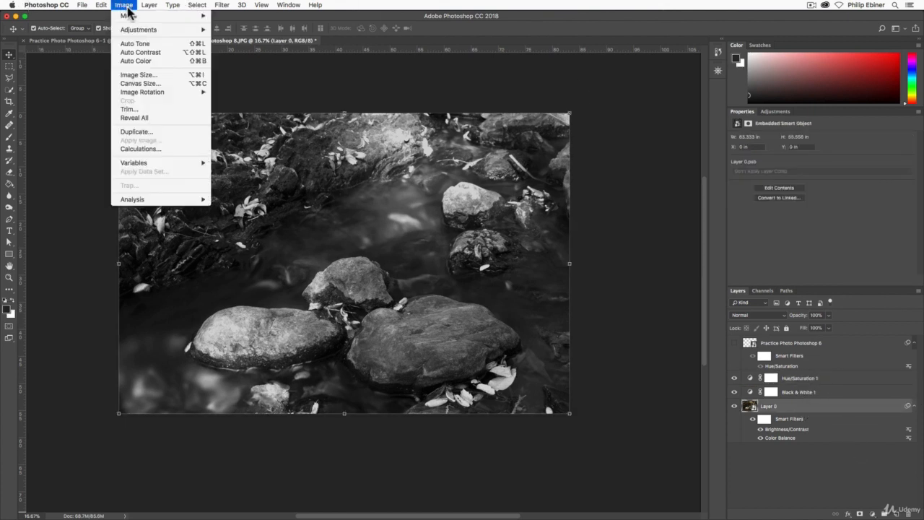
mouse_move(142, 30)
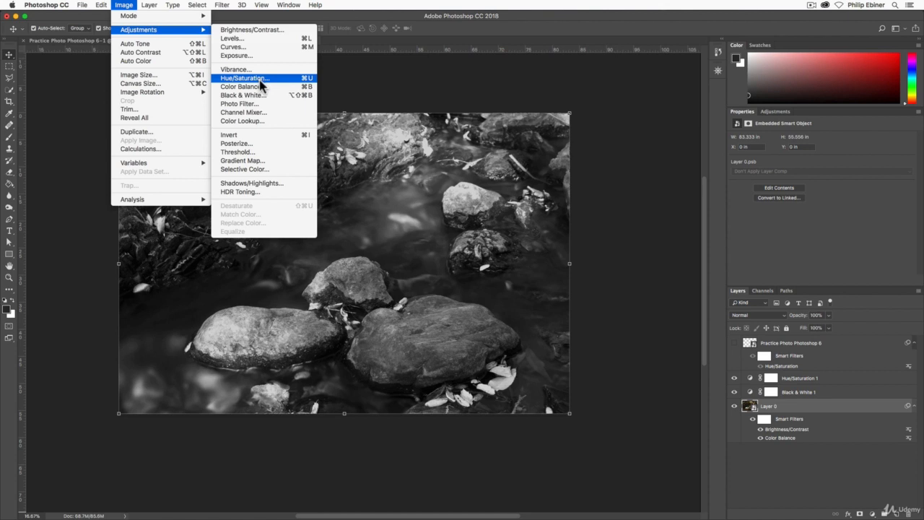
click(503, 82)
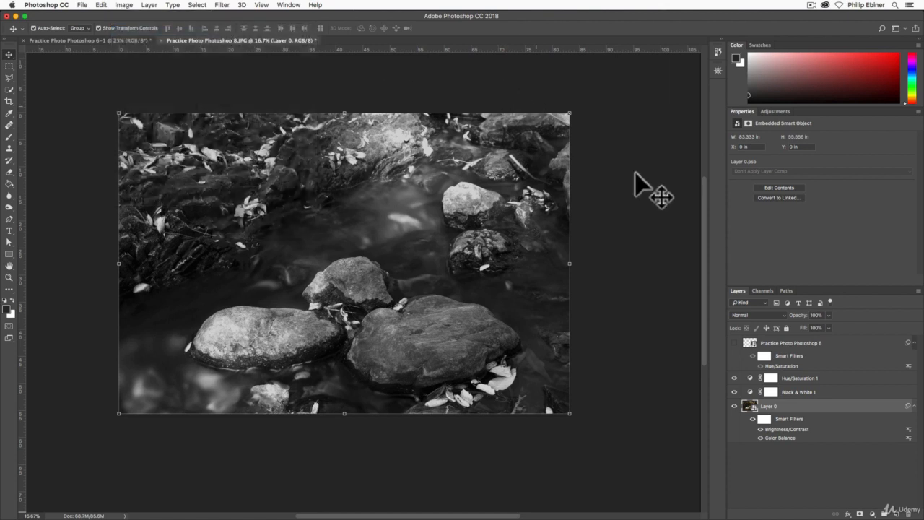